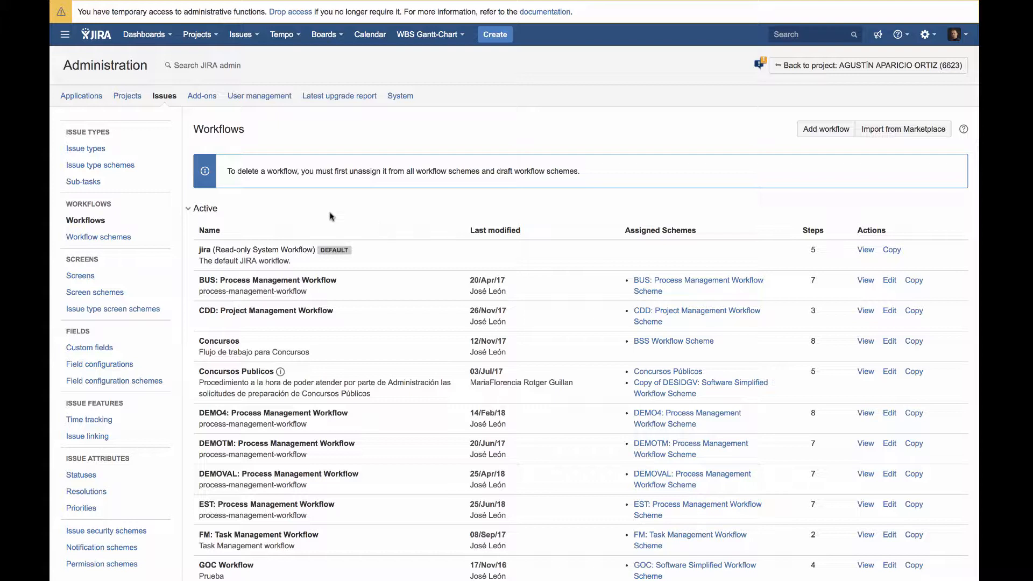
Create a new workflow named TestWorkflow
click(813, 135)
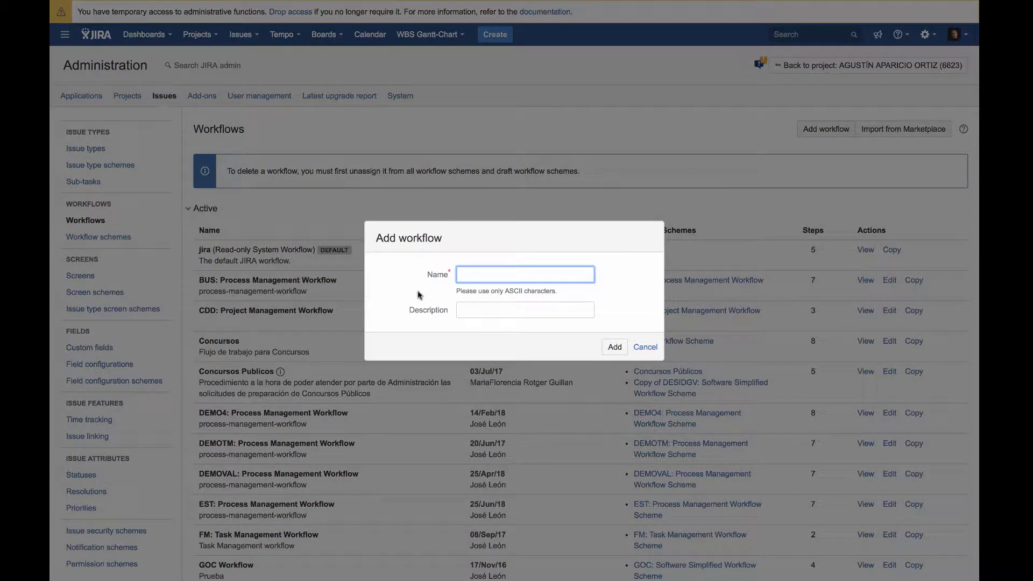
text(TestWorkflow)
click(615, 346)
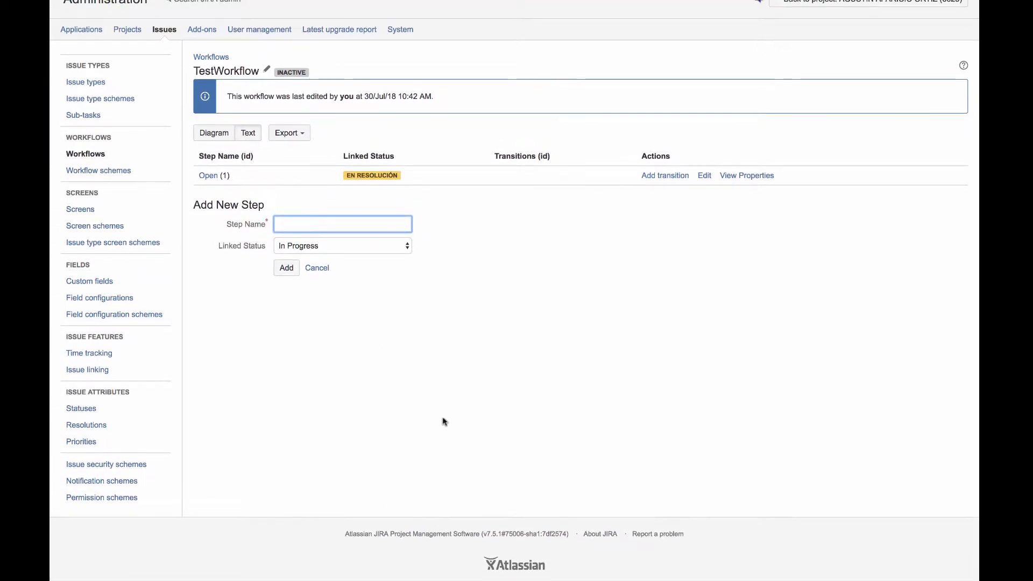
Show the workflow as a diagram and move the start node and the EN RESOLUCIÓN status up and to the left, status below node
scroll(395, 316, up, 2)
click(218, 200)
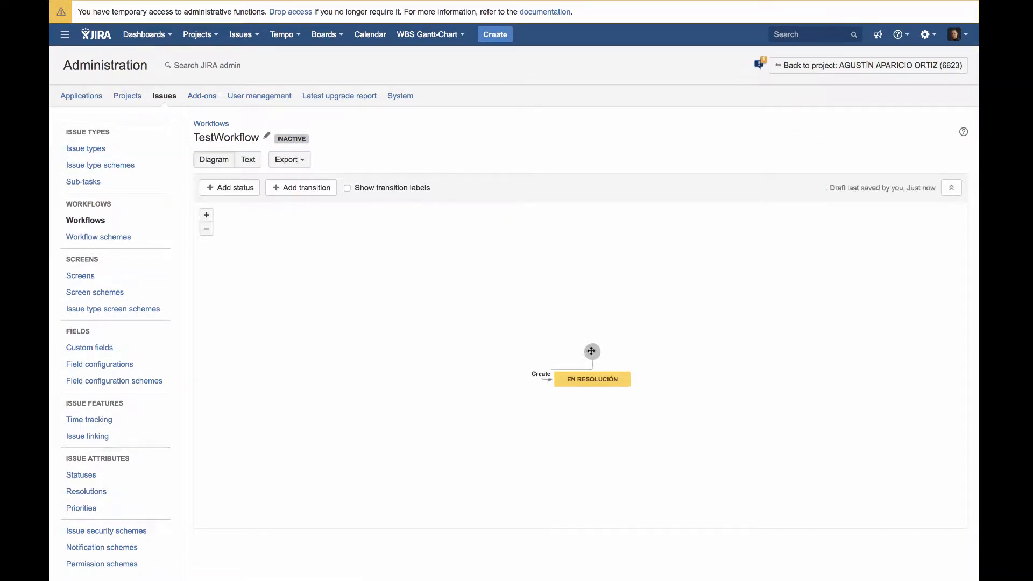
drag(592, 351, 482, 288)
drag(584, 379, 480, 345)
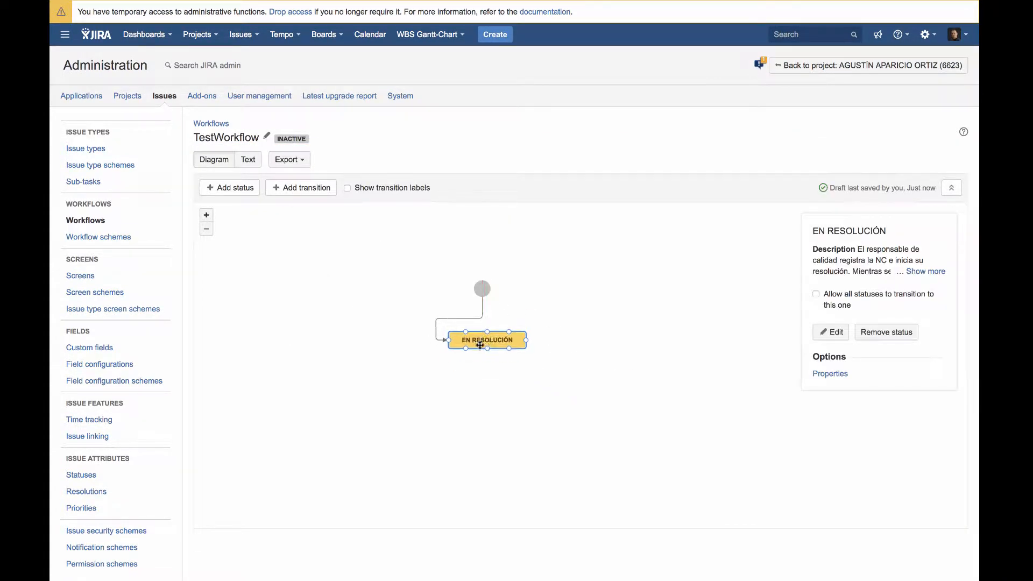
Add the existing status Done to the workflow and place it below and to the right of EN RESOLUCIÓN
click(239, 188)
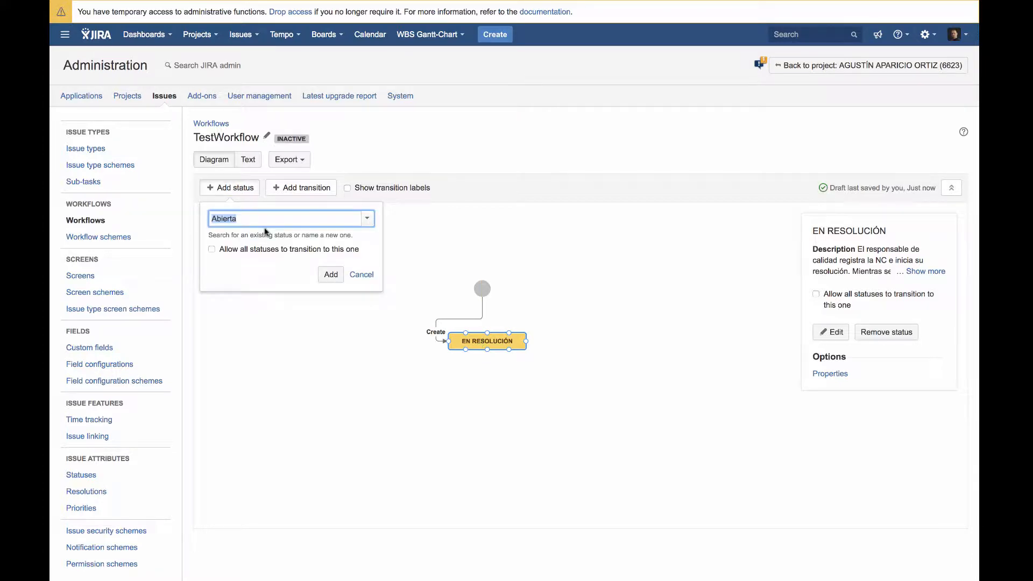
text(Done)
click(229, 235)
click(331, 274)
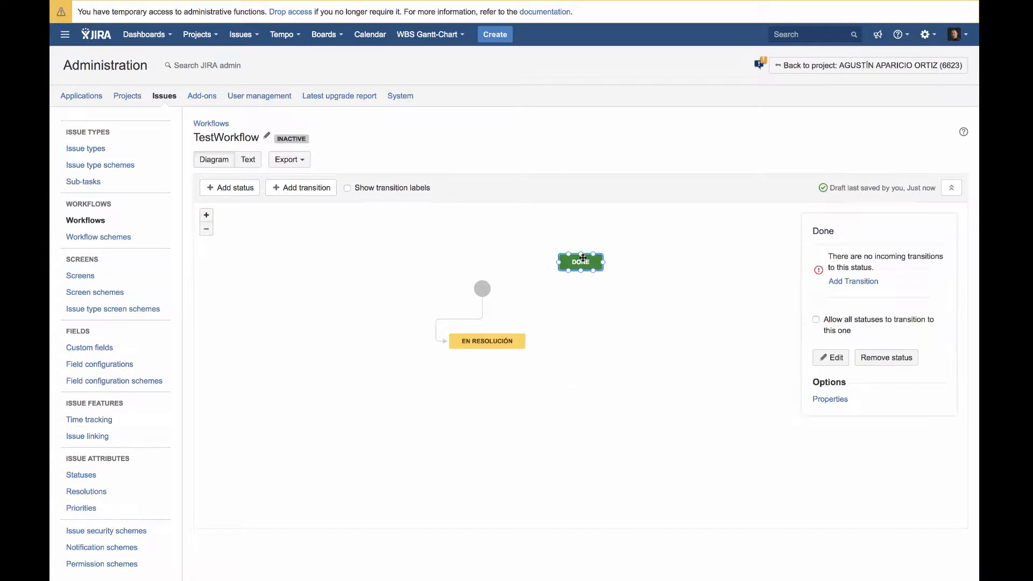
drag(583, 258, 602, 384)
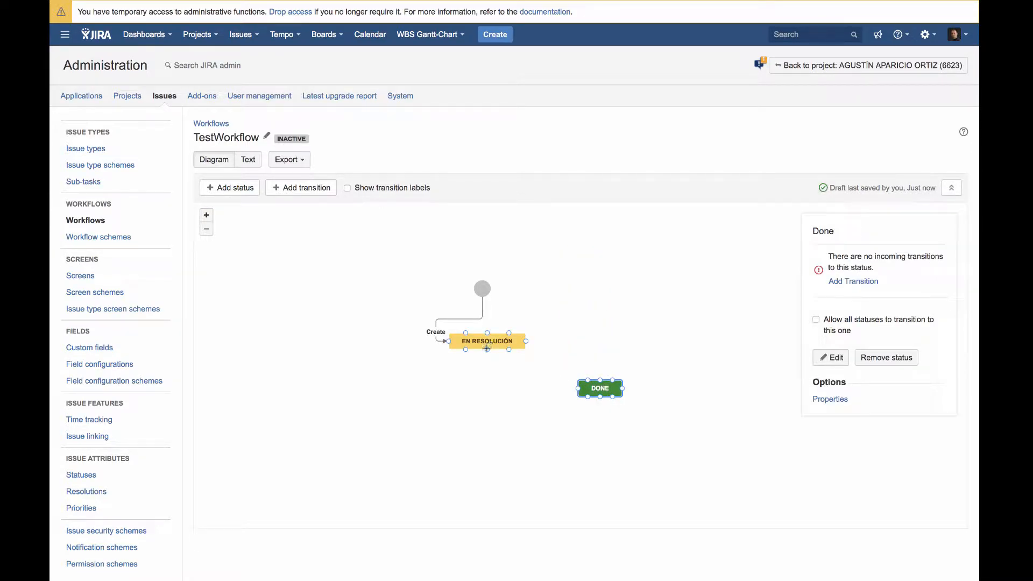
Create a transition named Done from EN RESOLUCIÓN to the Done status, and move that status slightly further from EN RESOLUCIÓN
drag(486, 348, 574, 388)
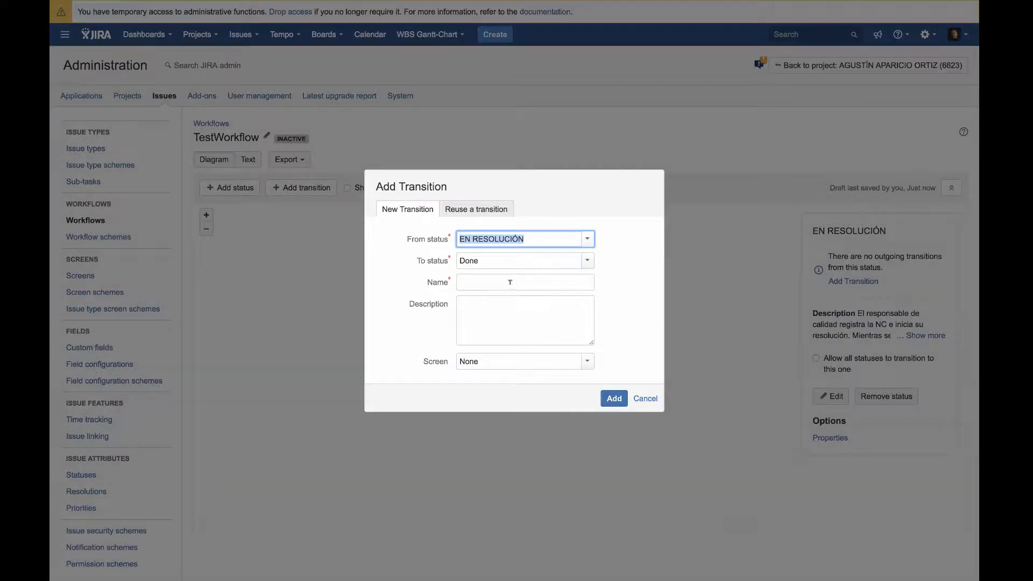
click(510, 282)
text(Done)
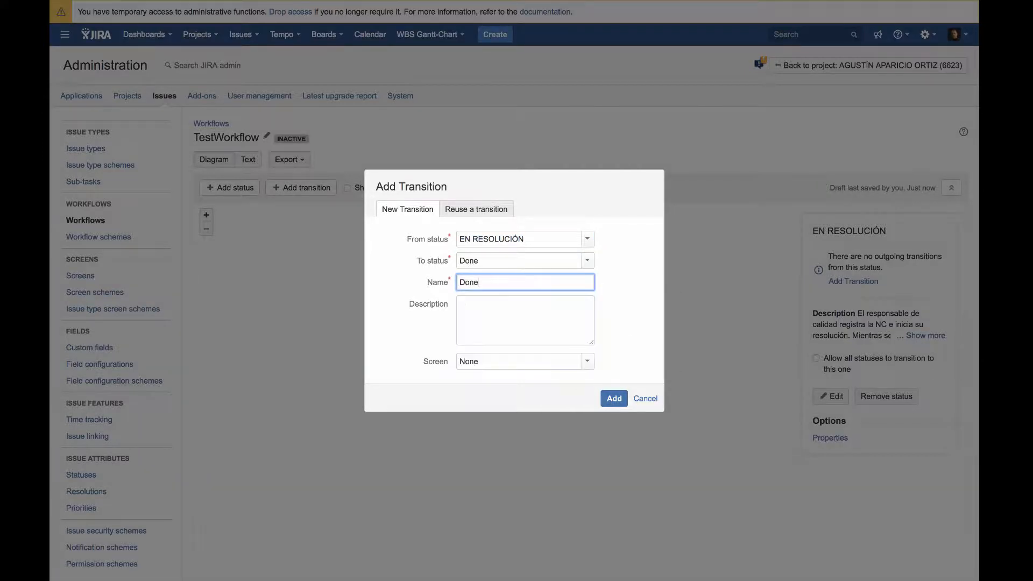
click(612, 398)
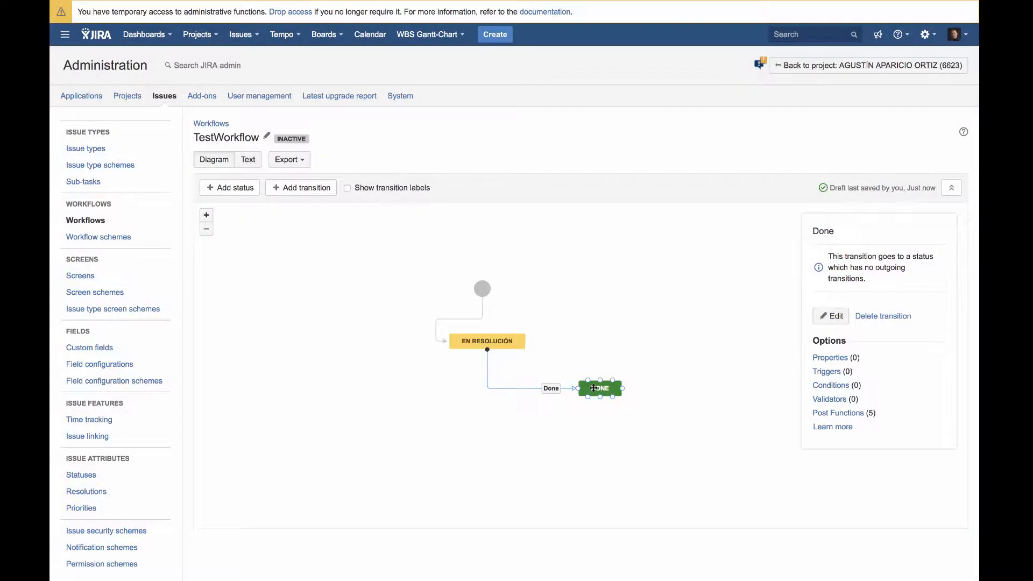
drag(592, 387, 612, 411)
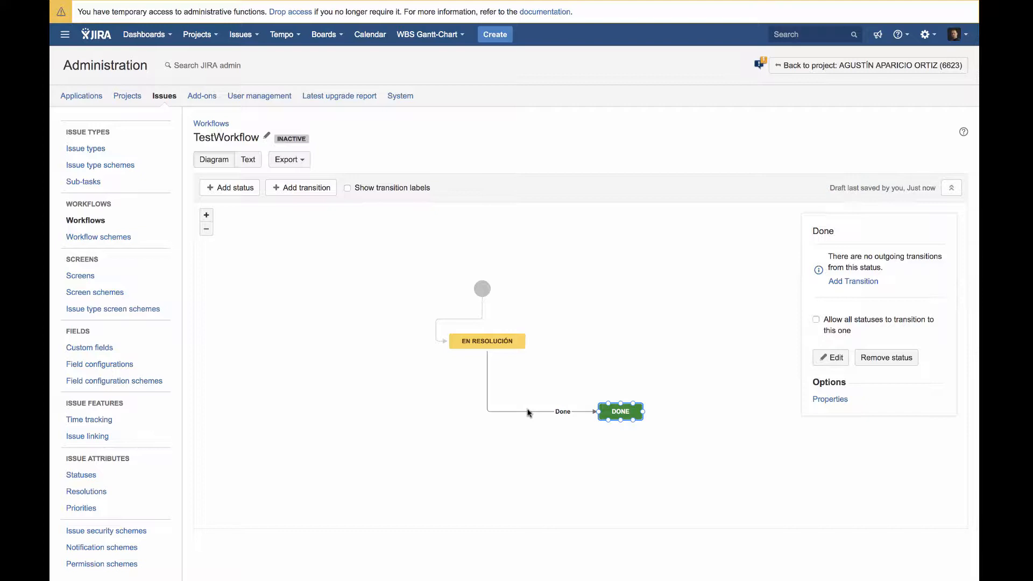
mouse_move(483, 343)
click(542, 412)
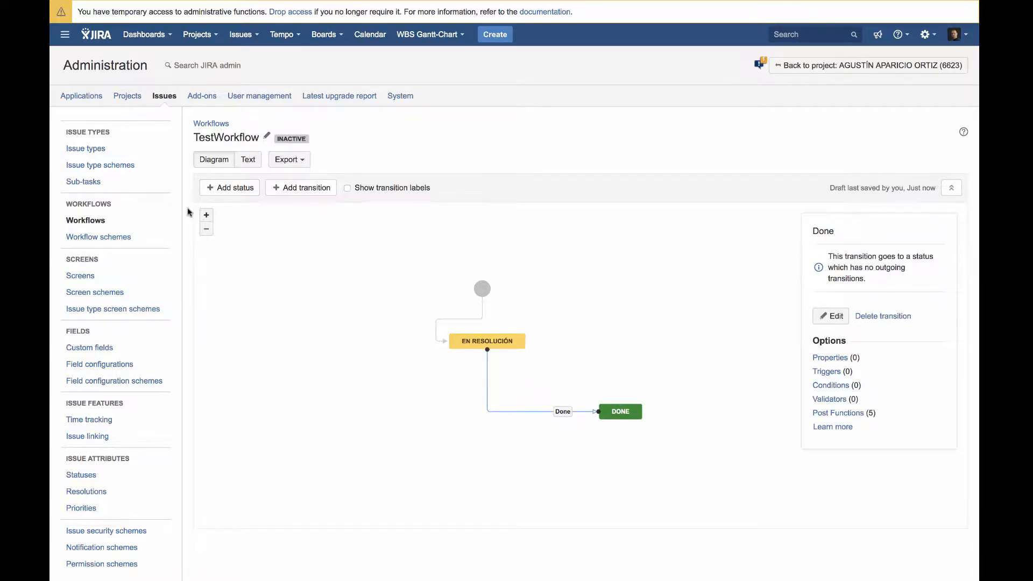
Create a new issue screen named TestScreen
click(81, 285)
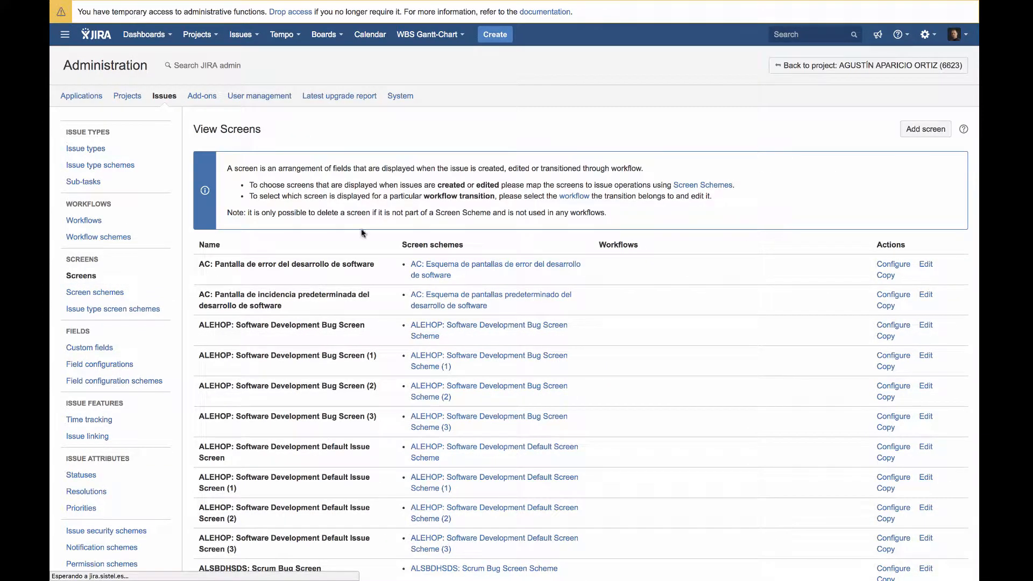
click(920, 134)
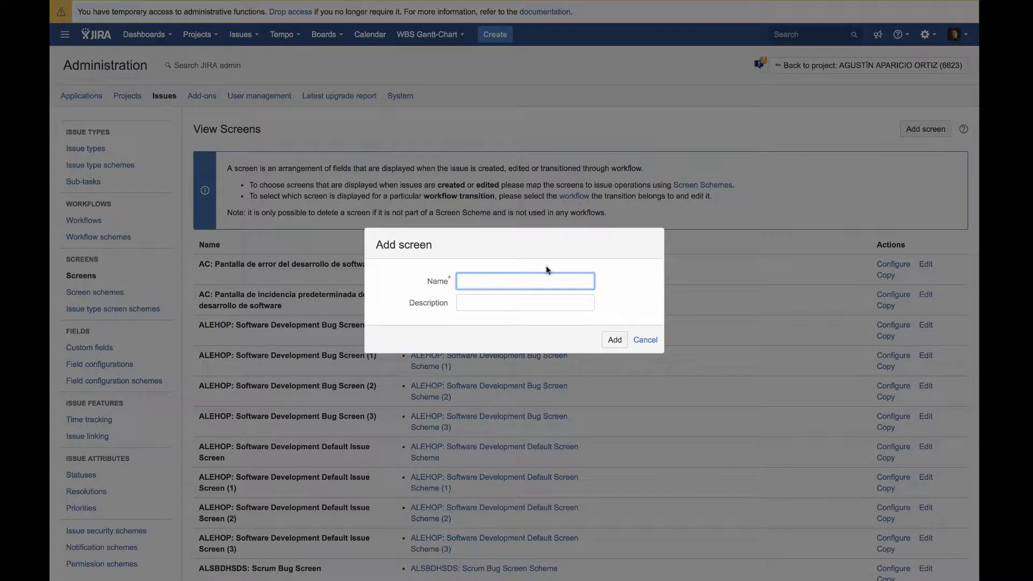
text(TestScreen)
click(613, 339)
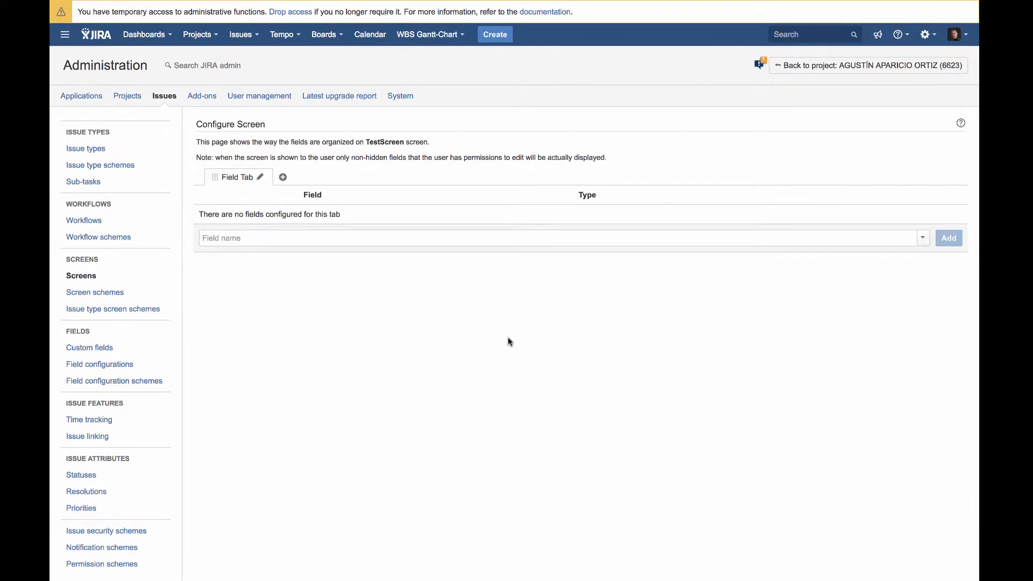
Add the Business Area field to the Field Tab of TestScreen
click(289, 238)
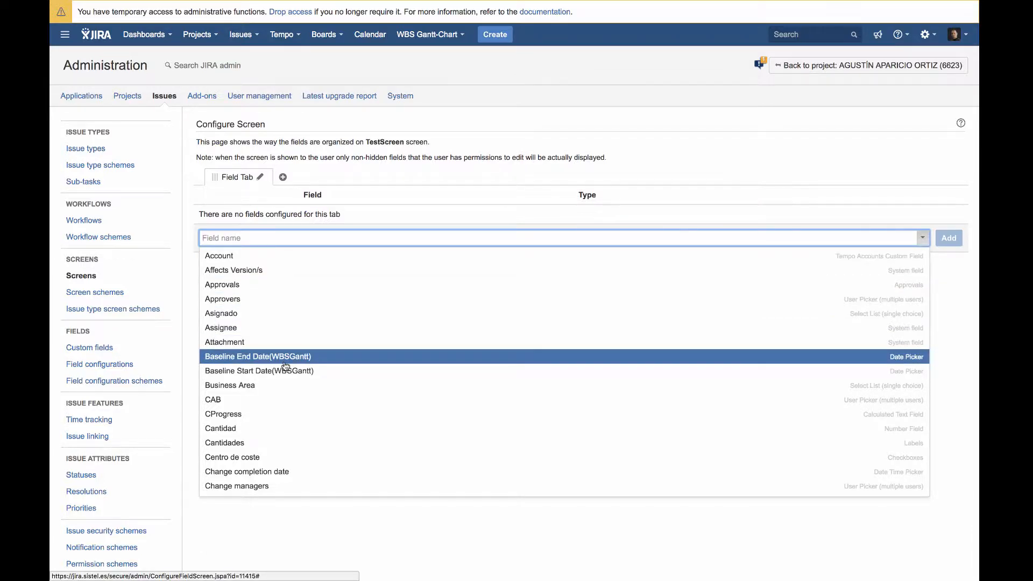
click(266, 386)
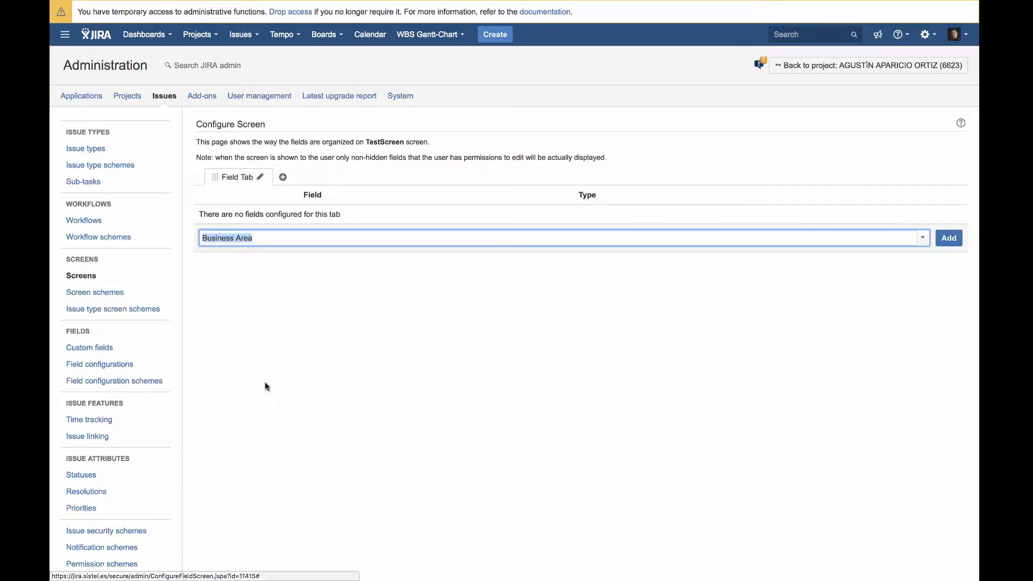
click(947, 242)
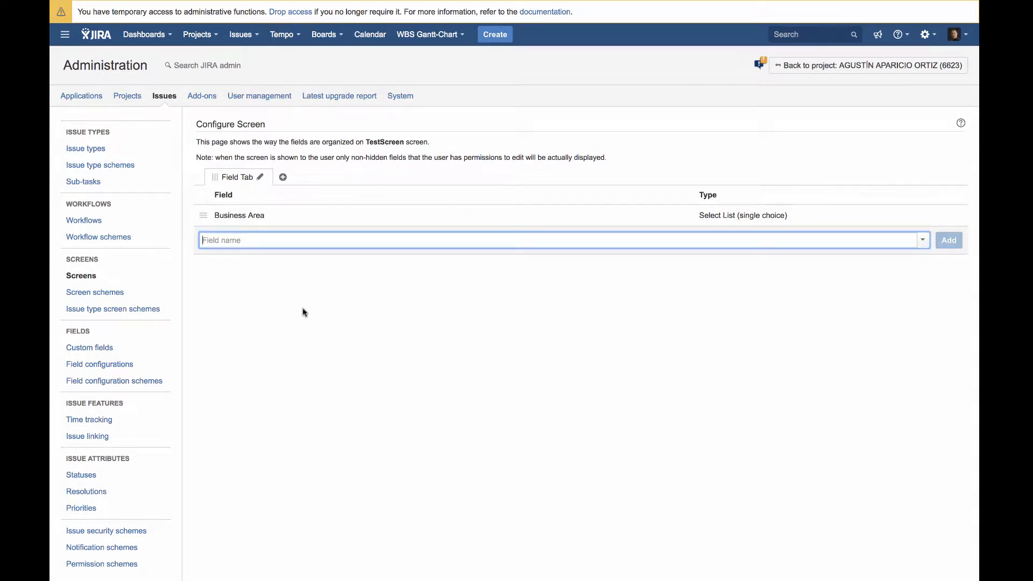
Find TestWorkflow among the inactive workflows and open it for editing
click(87, 220)
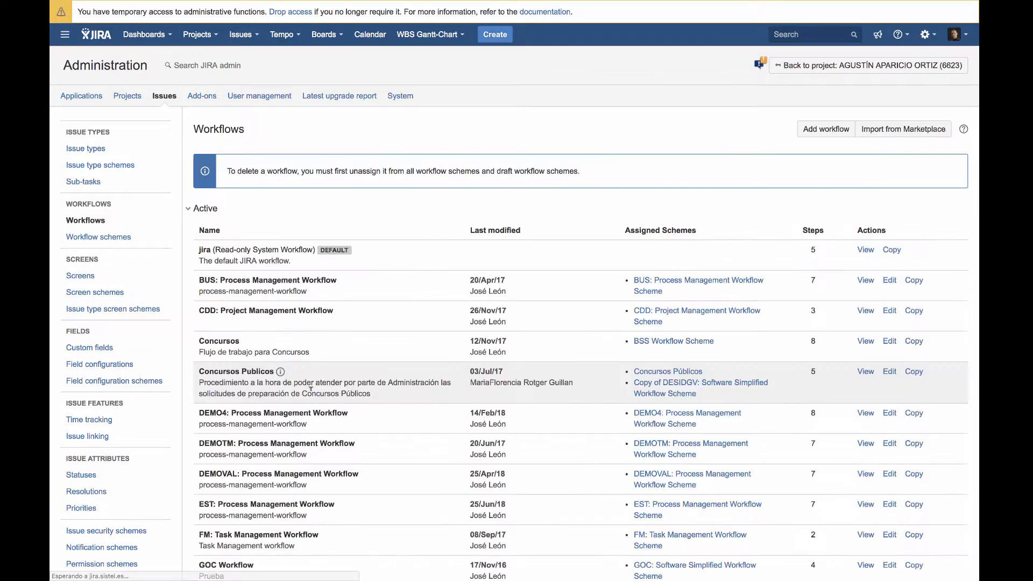
scroll(185, 492, down, 20)
click(187, 500)
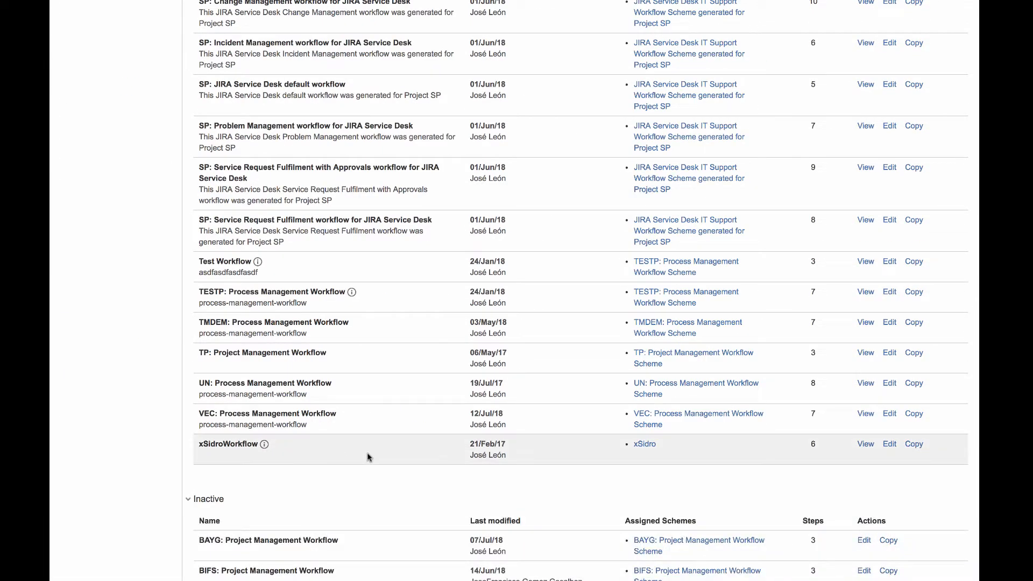
scroll(369, 455, down, 15)
scroll(369, 457, down, 20)
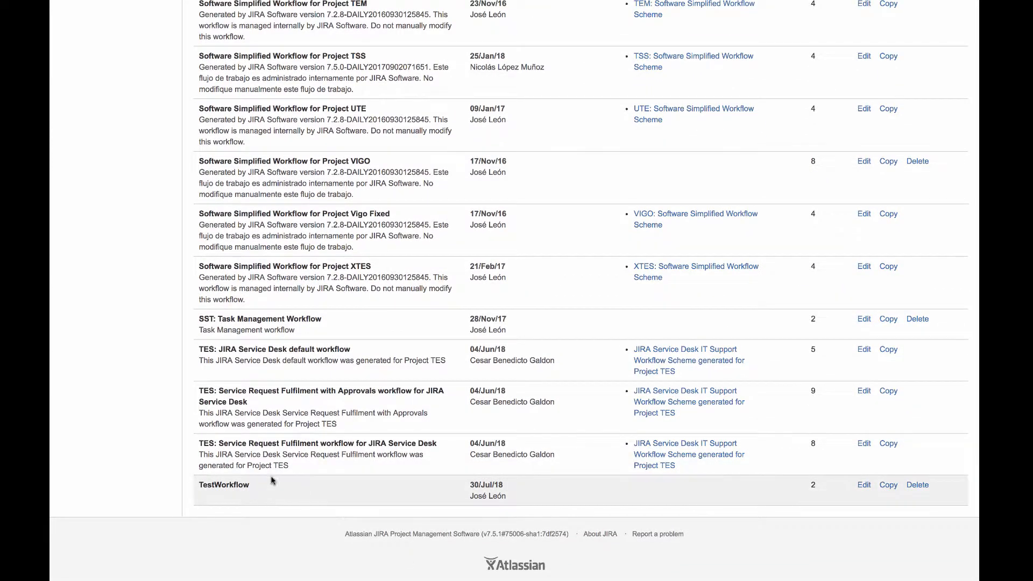
click(864, 489)
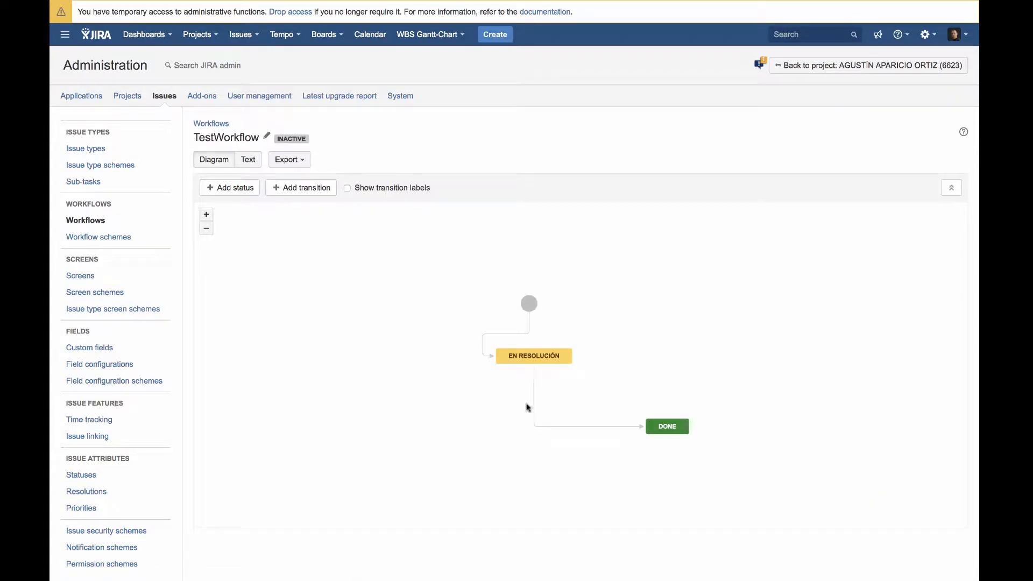
Assign TestScreen as the screen of the Done transition between EN RESOLUCIÓN and DONE, and save the transition
click(534, 403)
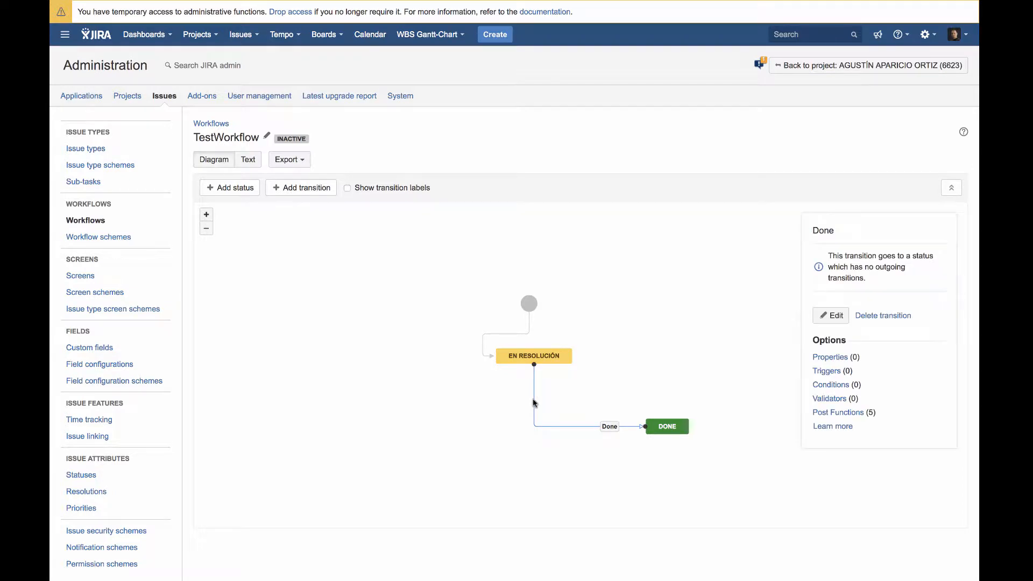
click(833, 317)
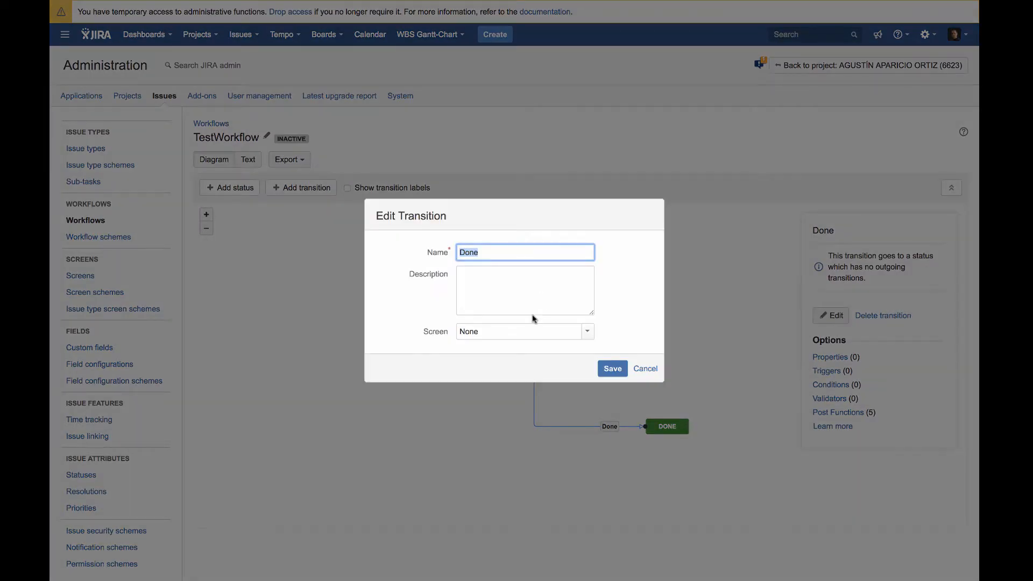
click(588, 331)
scroll(542, 442, down, 5)
scroll(542, 441, down, 15)
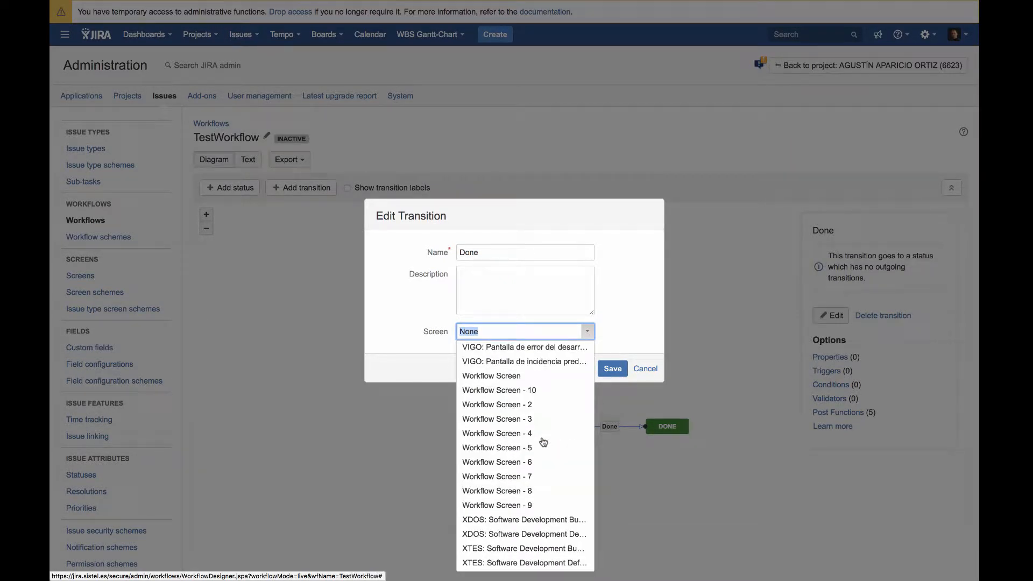
scroll(543, 441, up, 7)
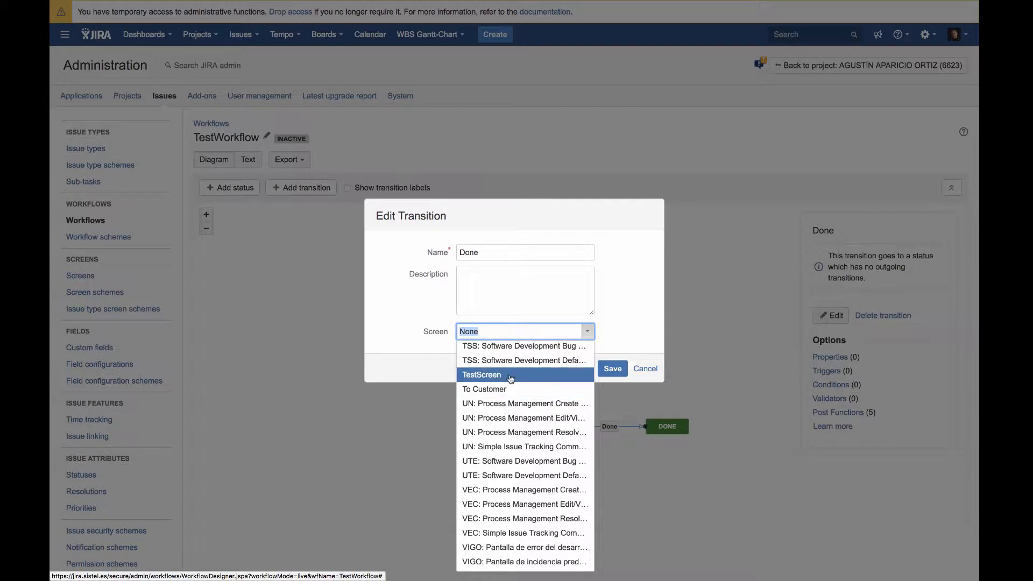
click(507, 378)
click(614, 369)
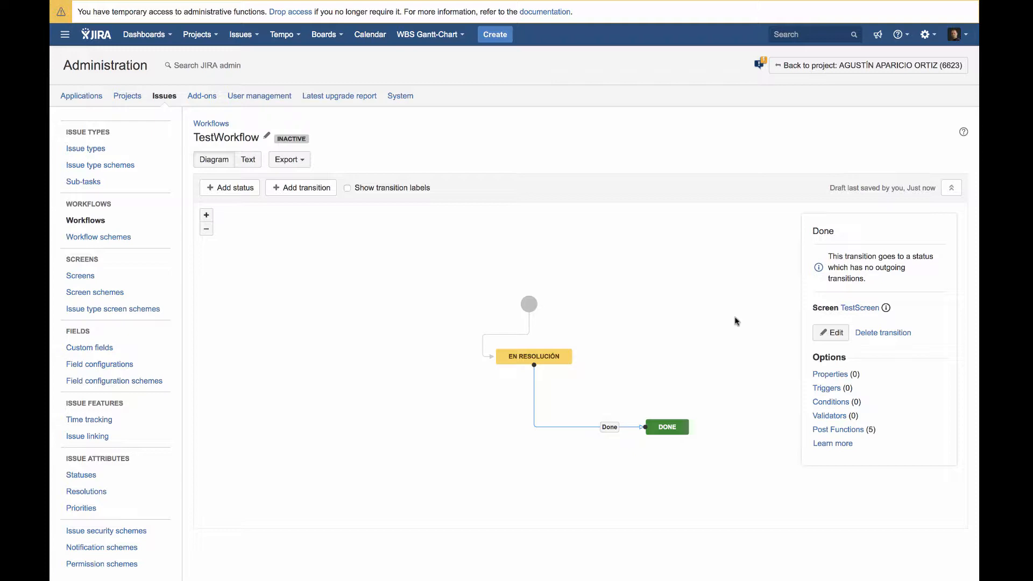
Add a Fields Required (JSU) validator to the Done transition
click(831, 417)
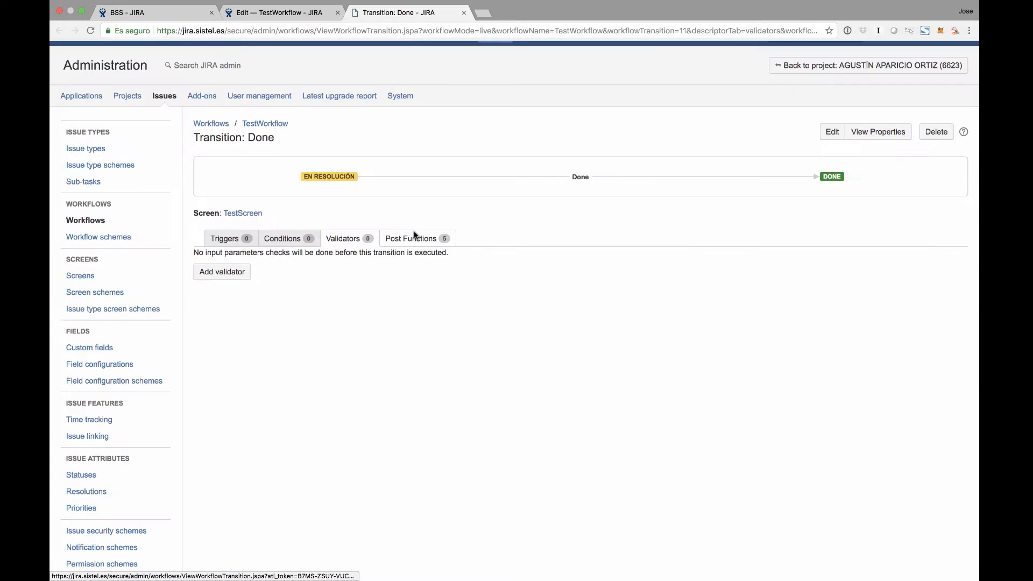
click(228, 277)
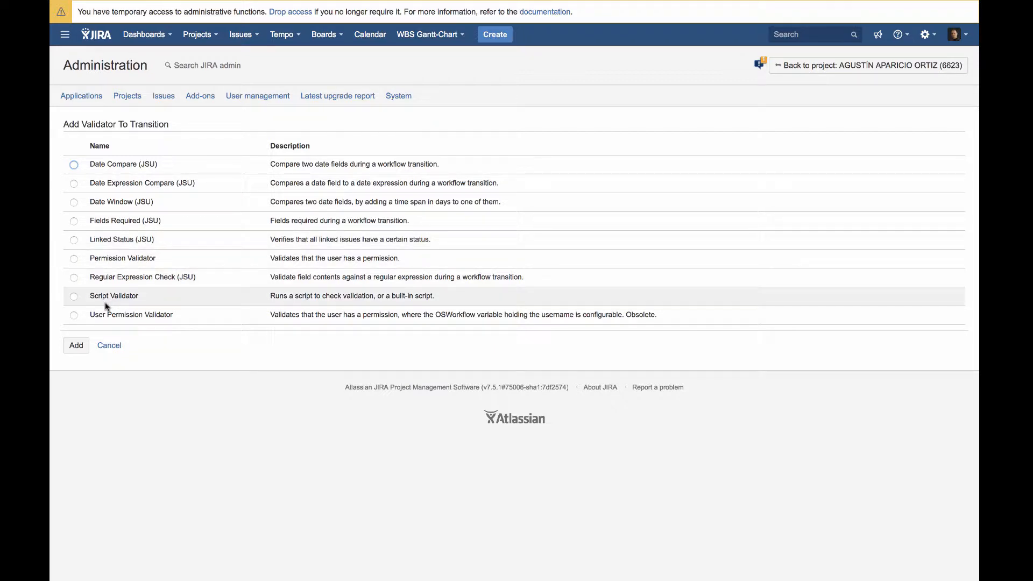
click(74, 221)
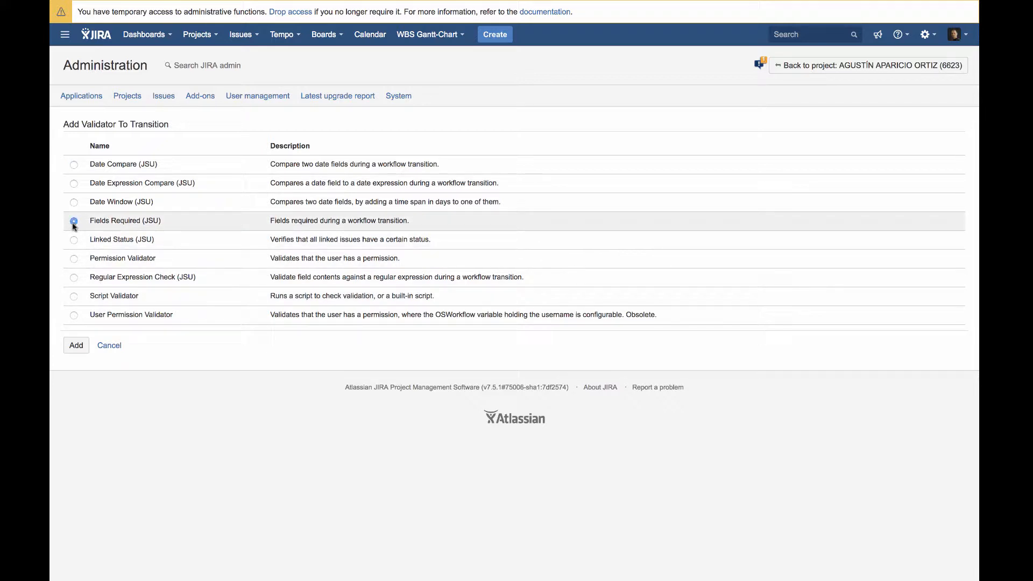
click(76, 346)
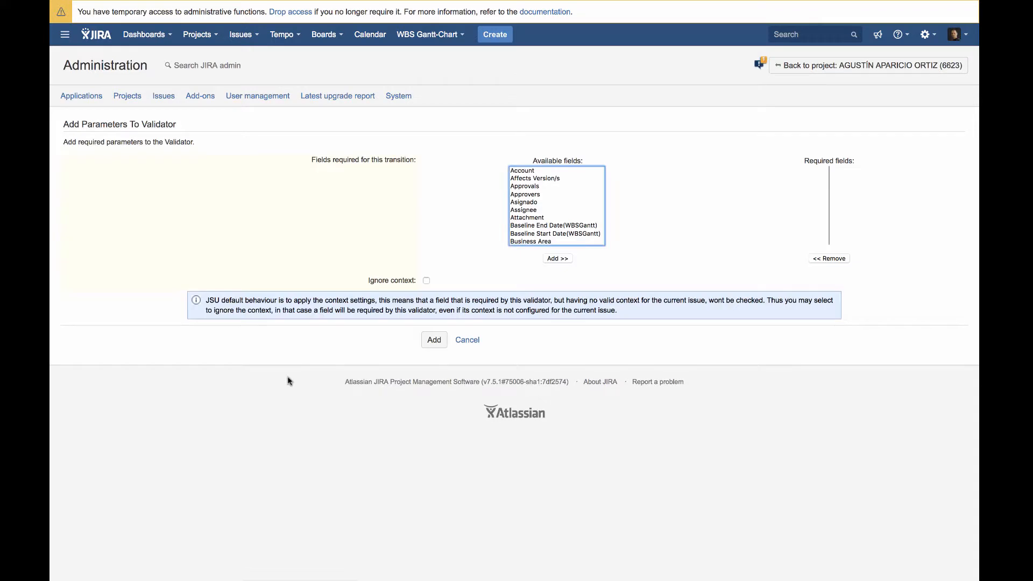
Make Business Area a required field in the validator's parameters and add the validator
click(528, 172)
click(534, 195)
click(541, 241)
scroll(542, 241, down, 2)
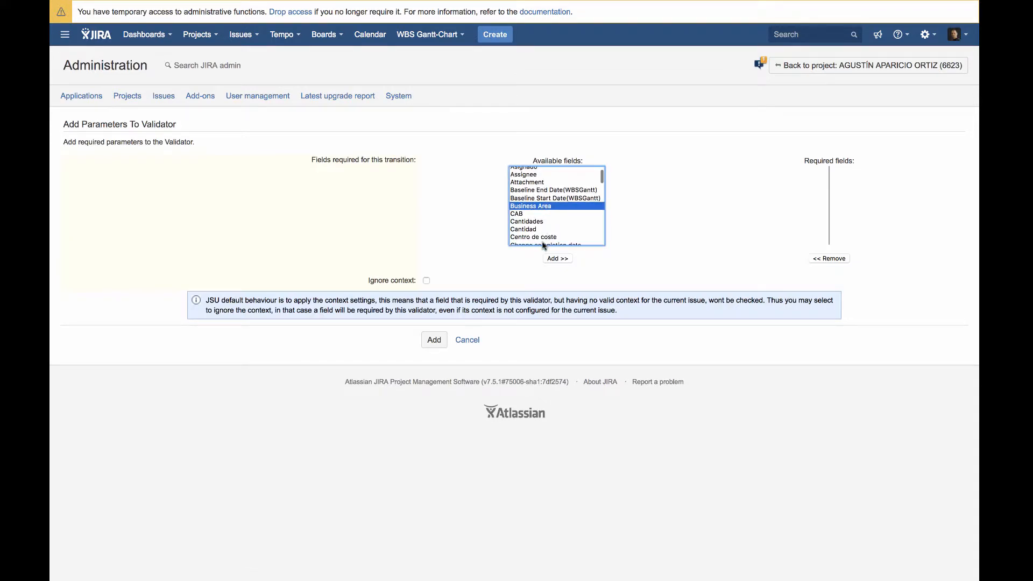
click(558, 259)
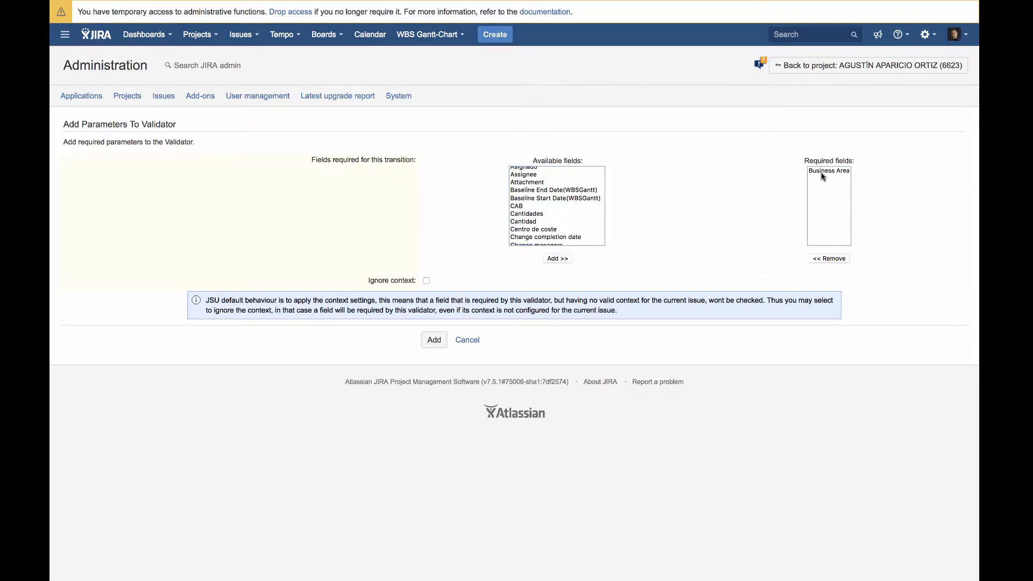
click(432, 344)
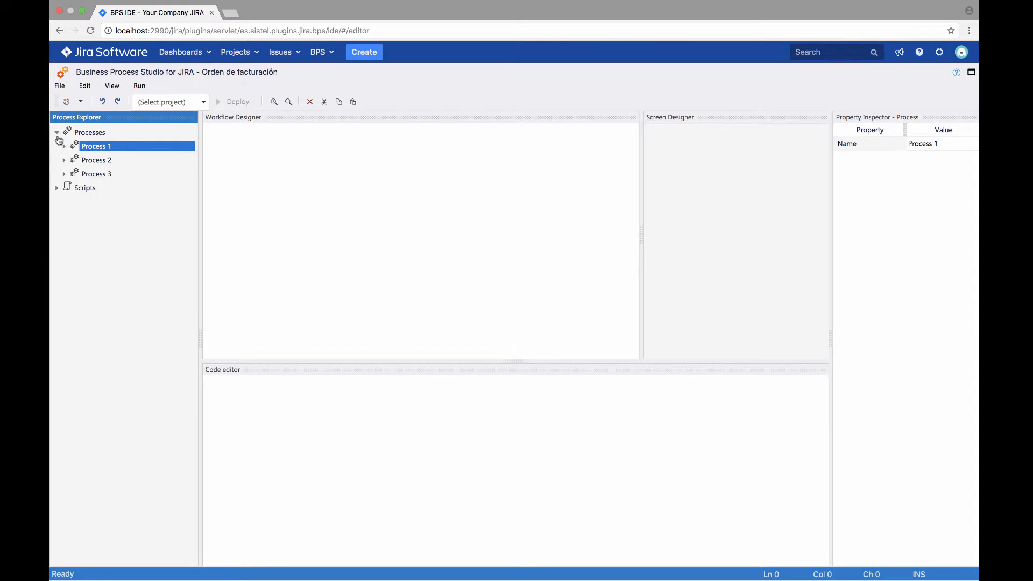
Create a new process in the Processes list and open its workflow
click(80, 102)
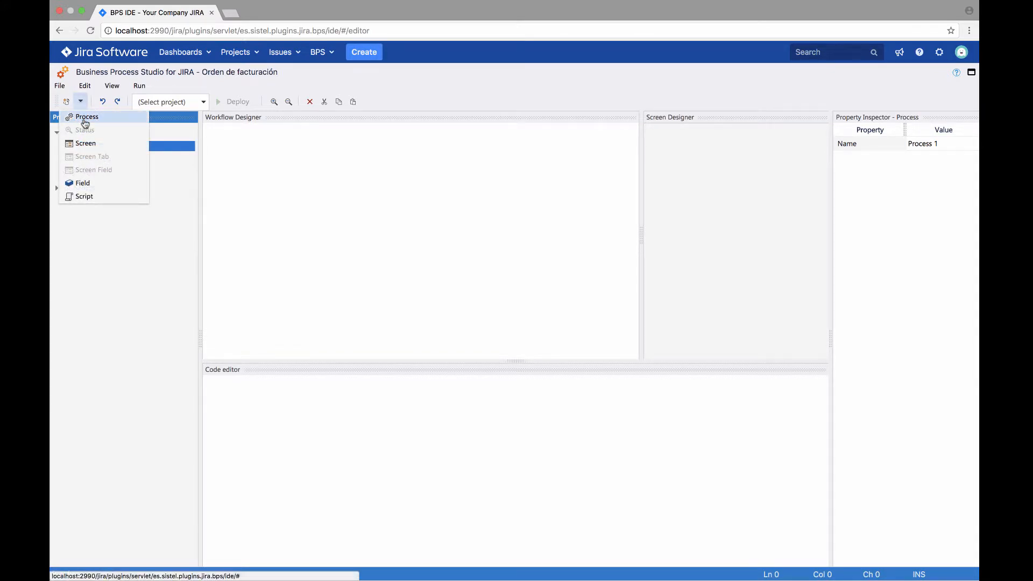
click(86, 116)
click(95, 188)
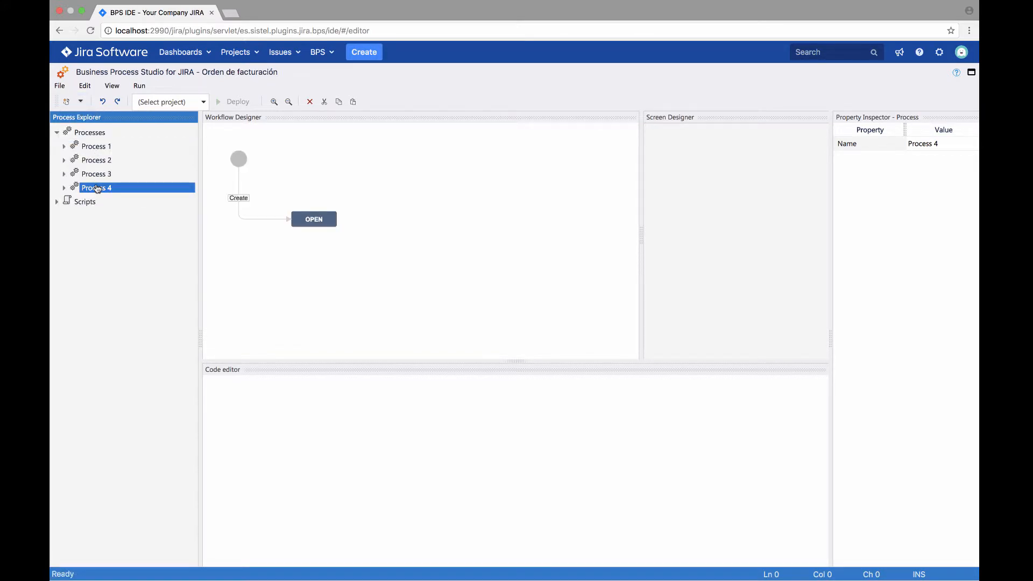
Add a Done status to the new process's workflow
click(300, 261)
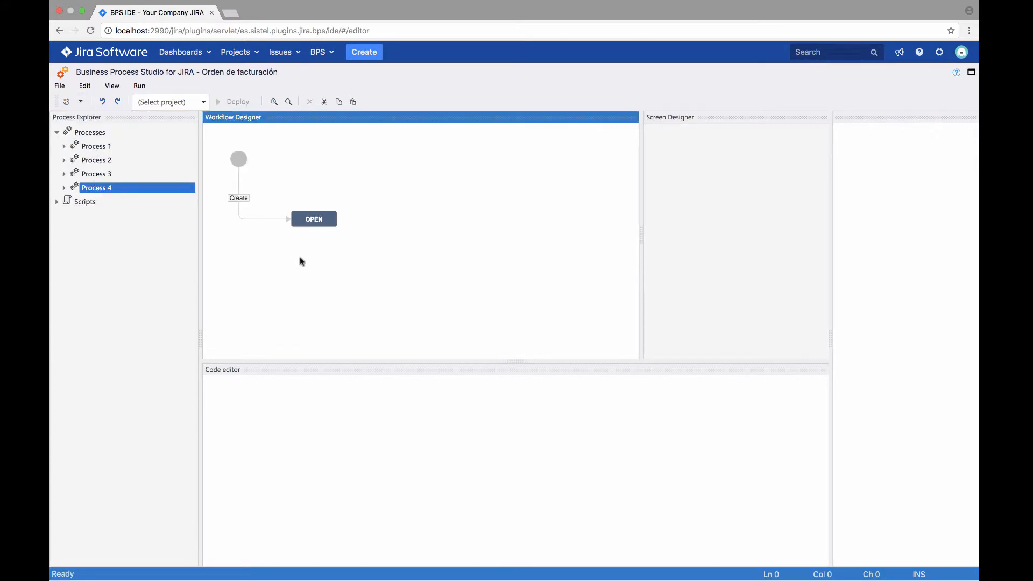
click(82, 103)
click(83, 130)
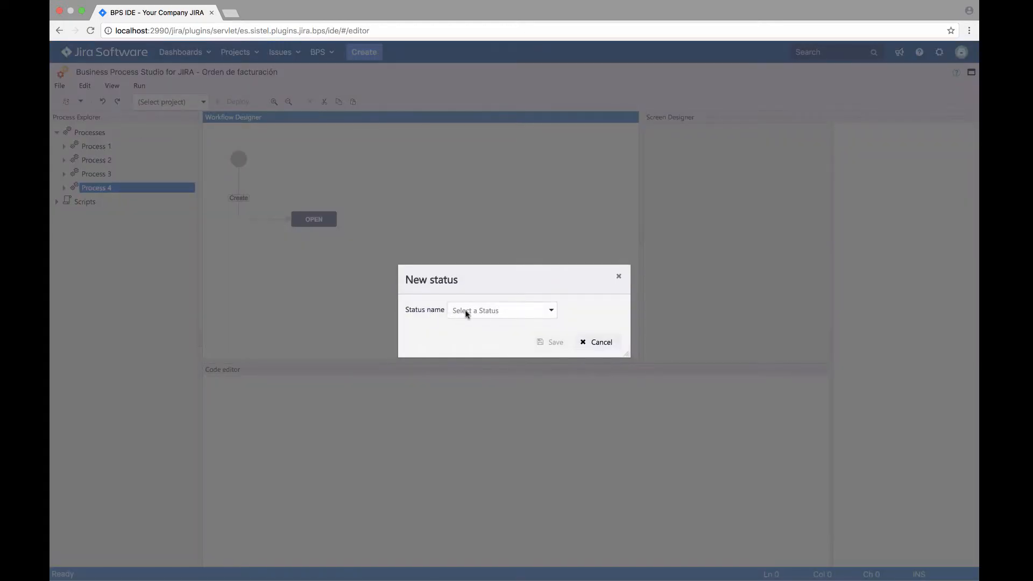
text(Done)
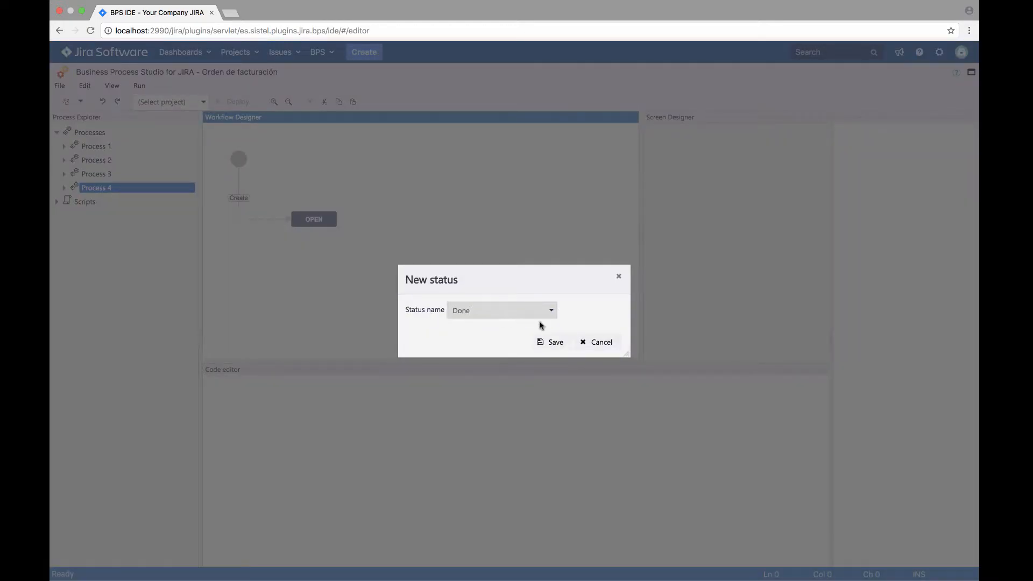
click(552, 343)
Place the DONE status below and to the right of OPEN, and connect a transition from OPEN to DONE
drag(366, 255, 393, 258)
click(315, 225)
drag(315, 226, 360, 266)
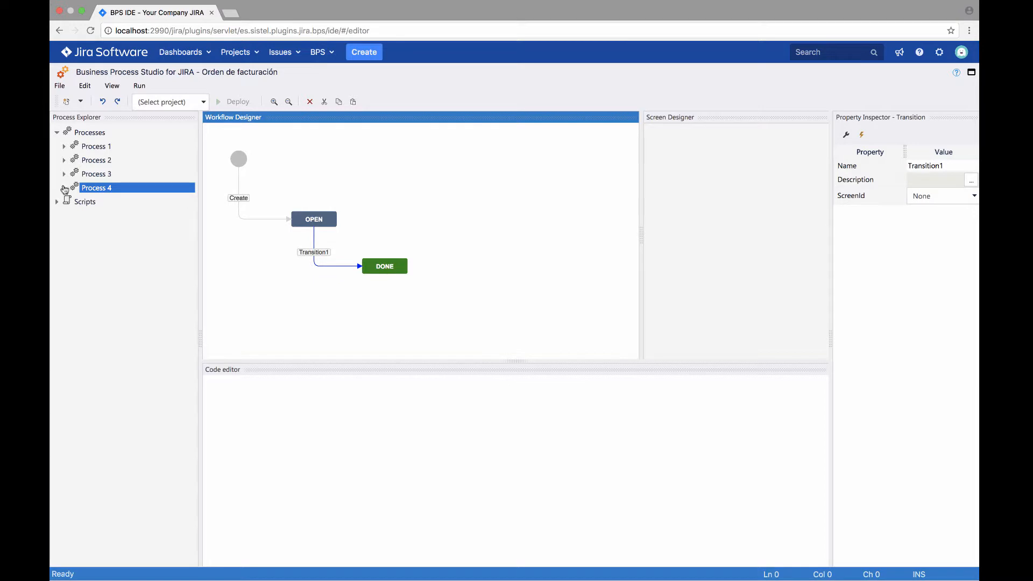
Create a standard Number Field among the fields of Process 4 and select it
click(64, 188)
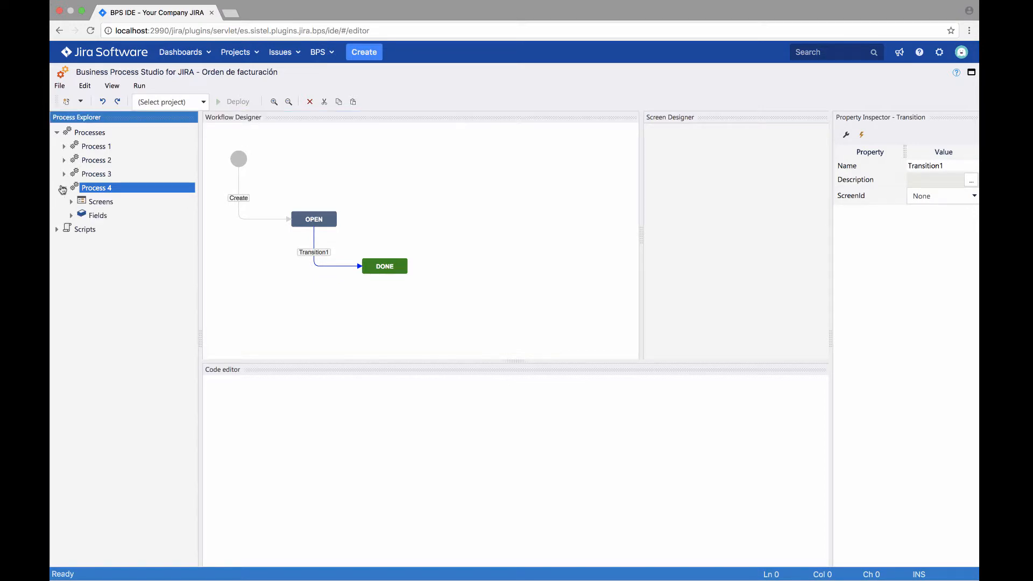
click(96, 220)
right_click(96, 221)
key(Escape)
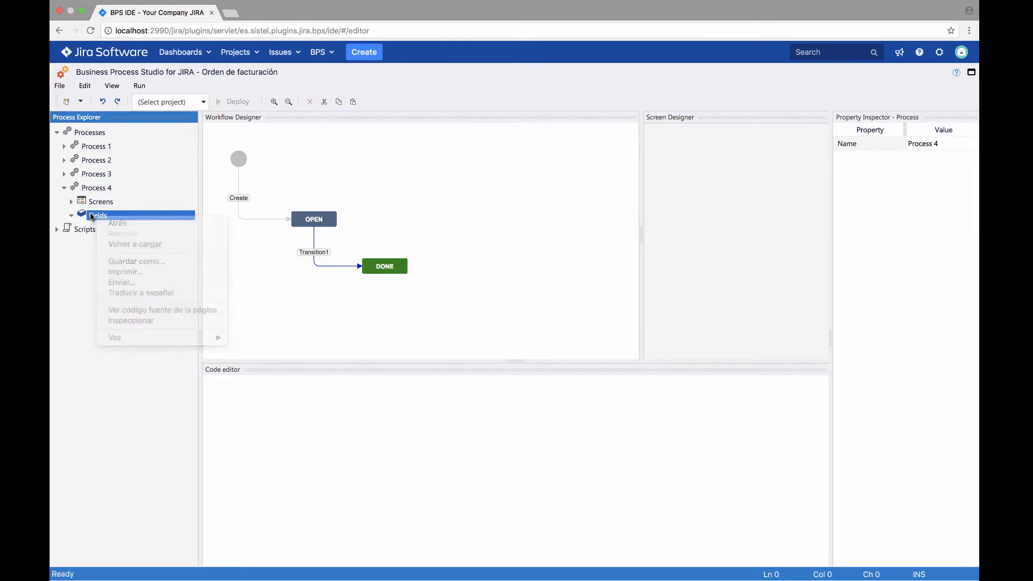
click(80, 101)
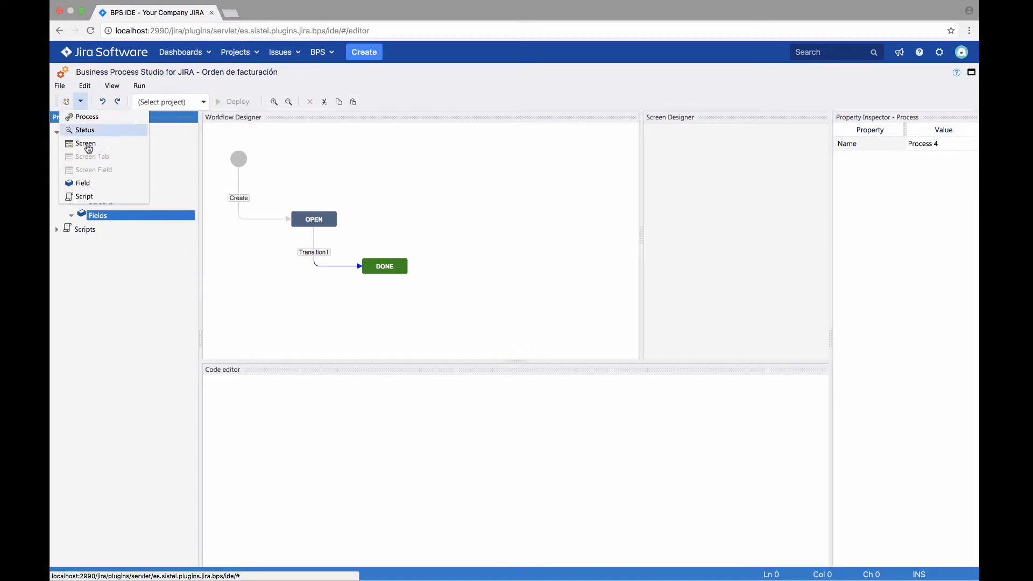
click(84, 184)
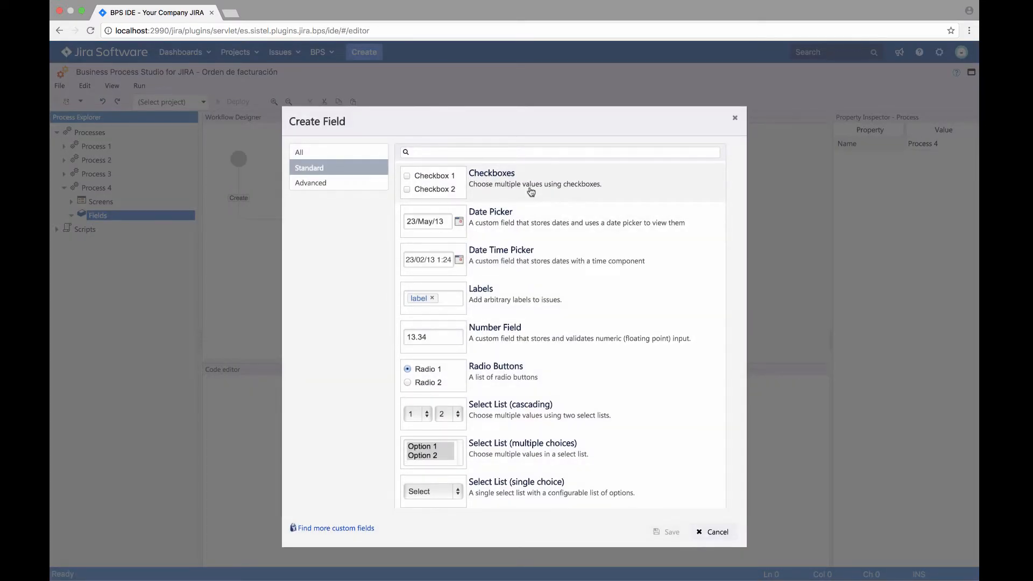
click(512, 338)
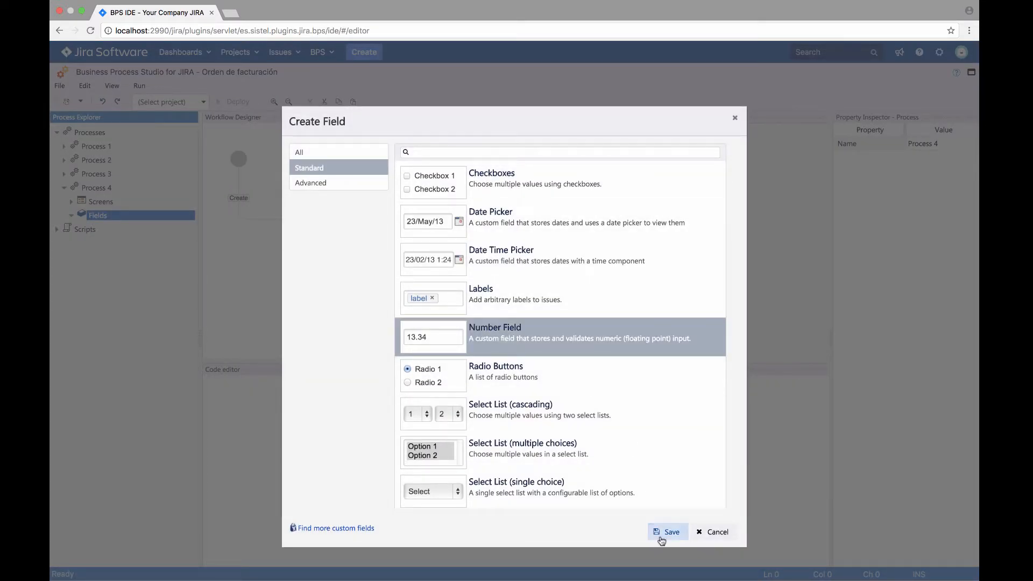
click(667, 531)
click(105, 229)
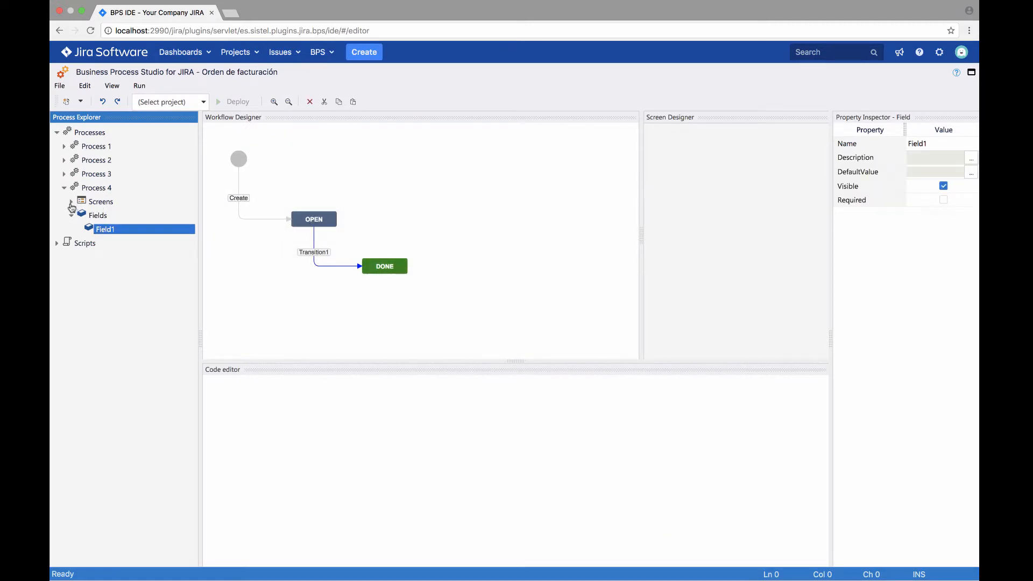
Add a new screen to Process 4 and name it RequiredFields
click(71, 201)
click(108, 216)
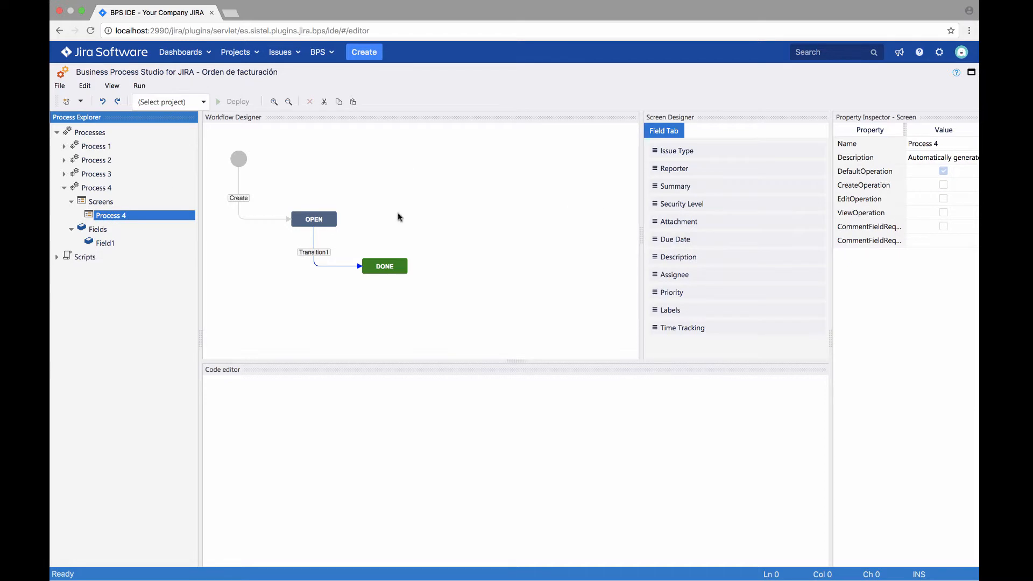
click(81, 104)
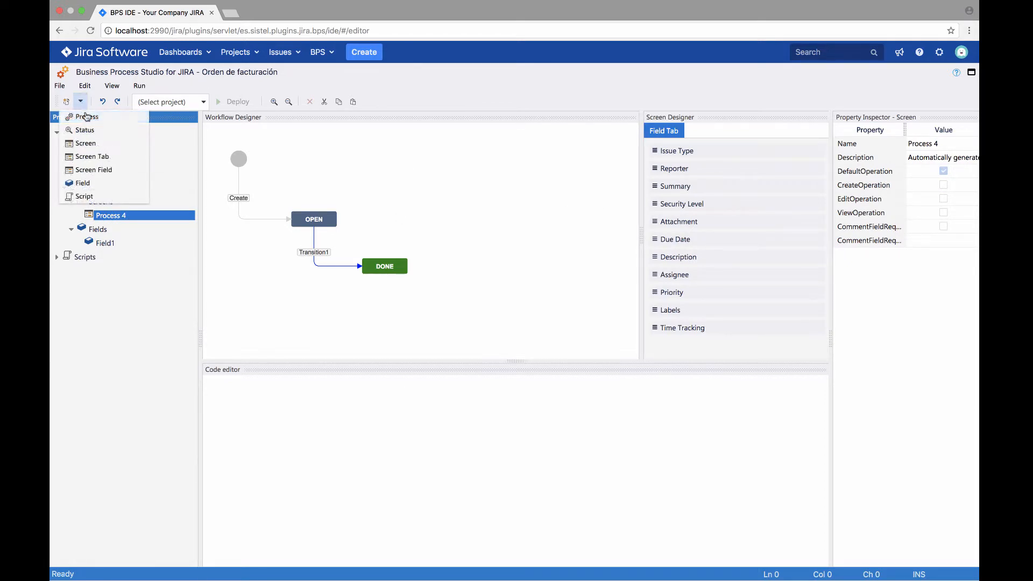
click(86, 143)
click(122, 231)
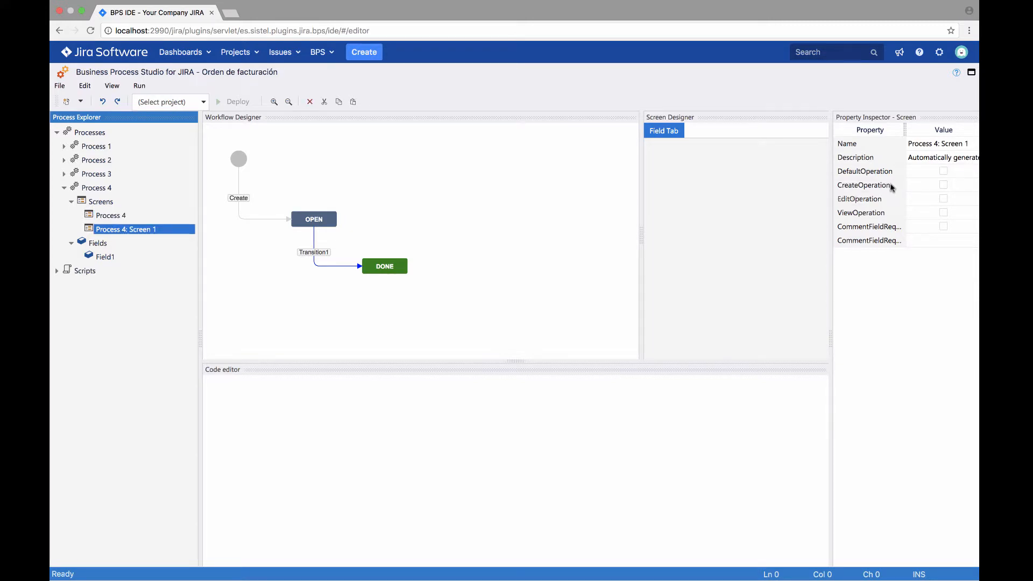
click(871, 144)
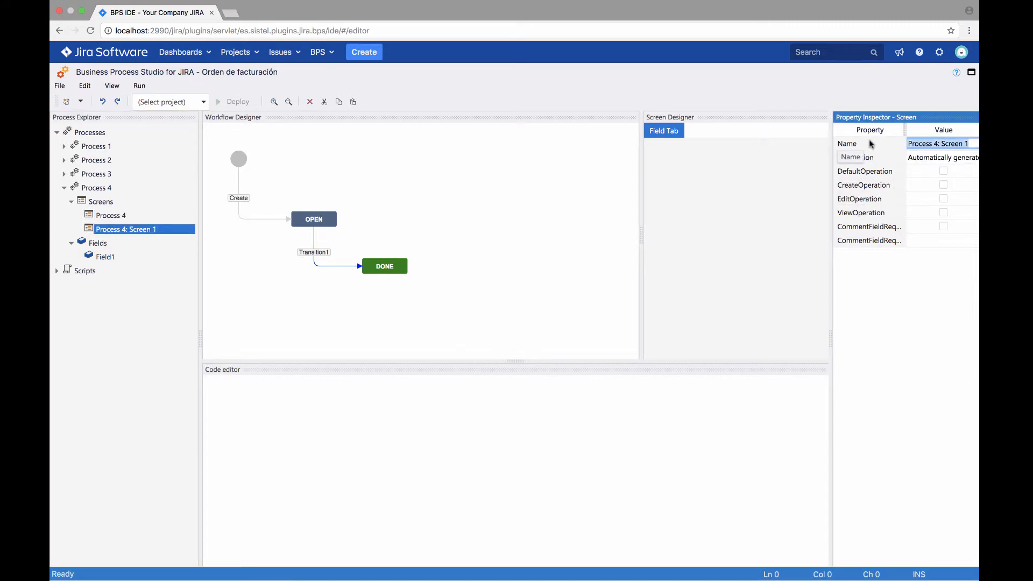
text(RequiredFields)
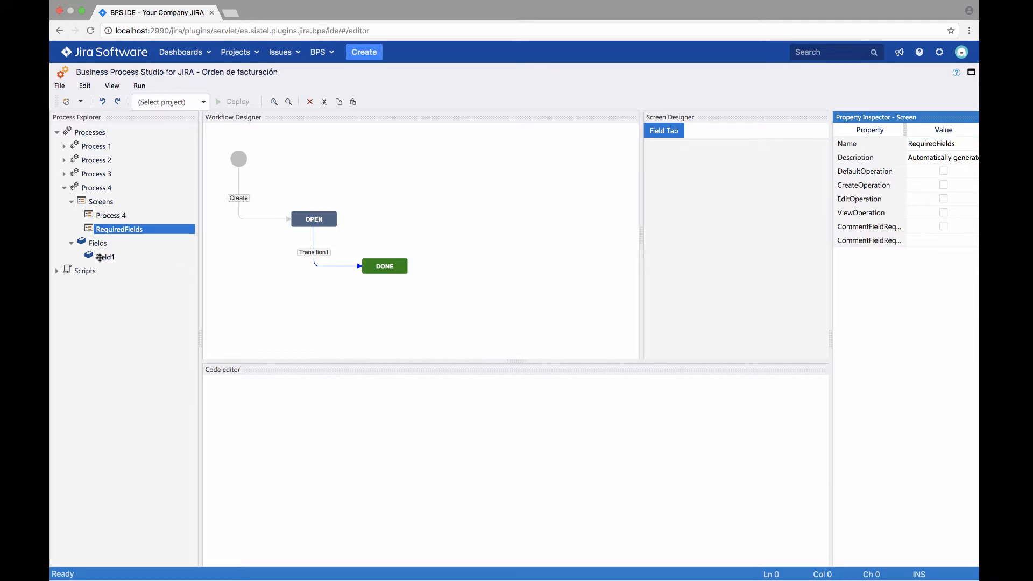
Place Field1 on the RequiredFields screen and make it required with the error message "%s is required"
drag(103, 256, 669, 201)
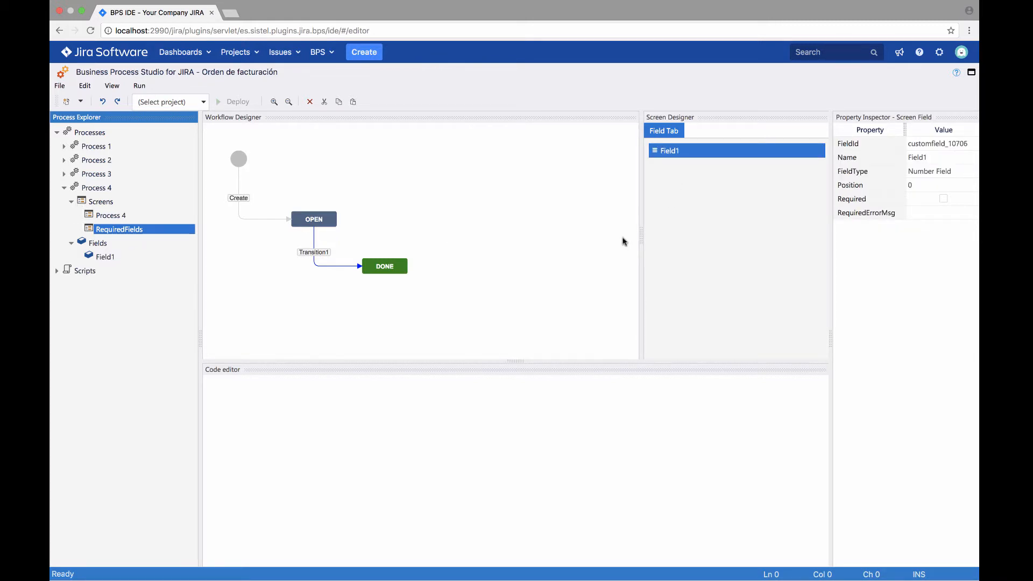
click(699, 151)
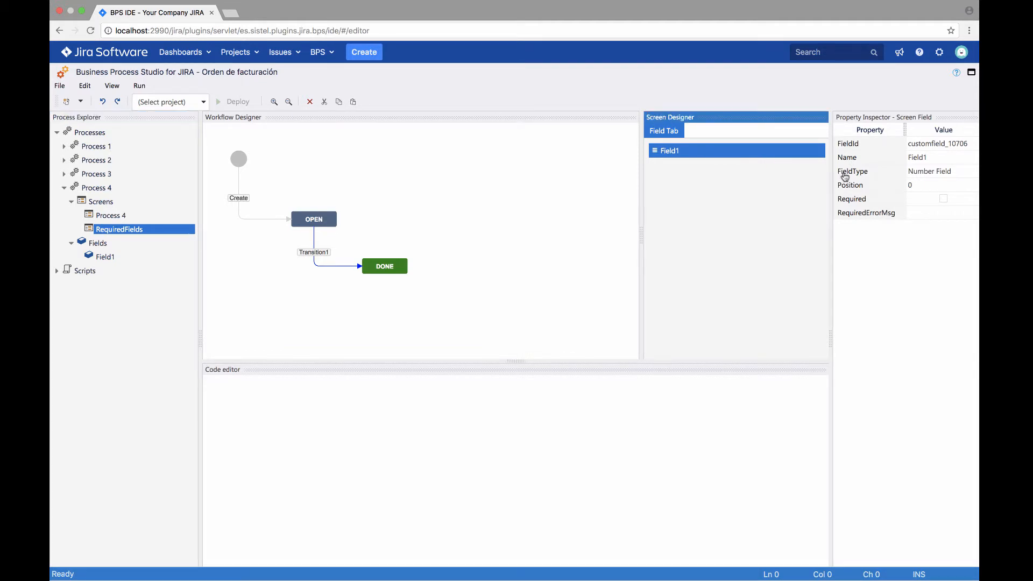
click(944, 200)
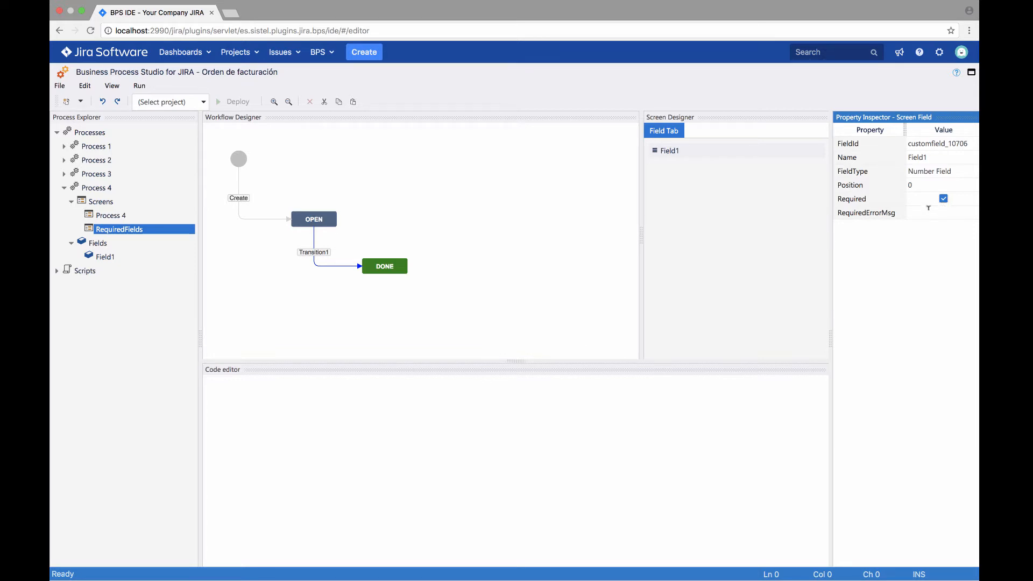
click(927, 211)
text(%s is required)
Assign RequiredFields as the screen of the transition between OPEN and DONE
click(313, 260)
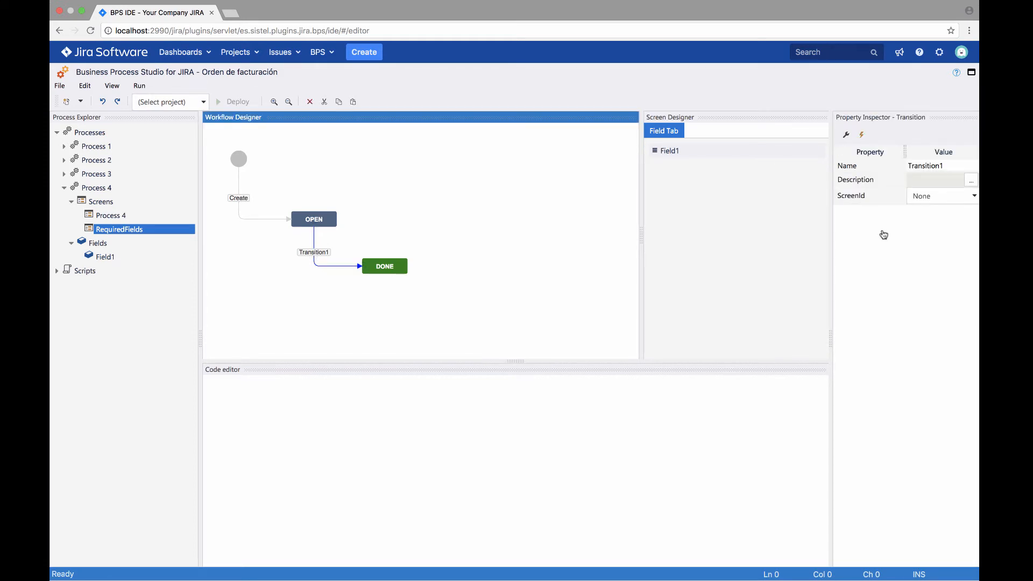
click(974, 197)
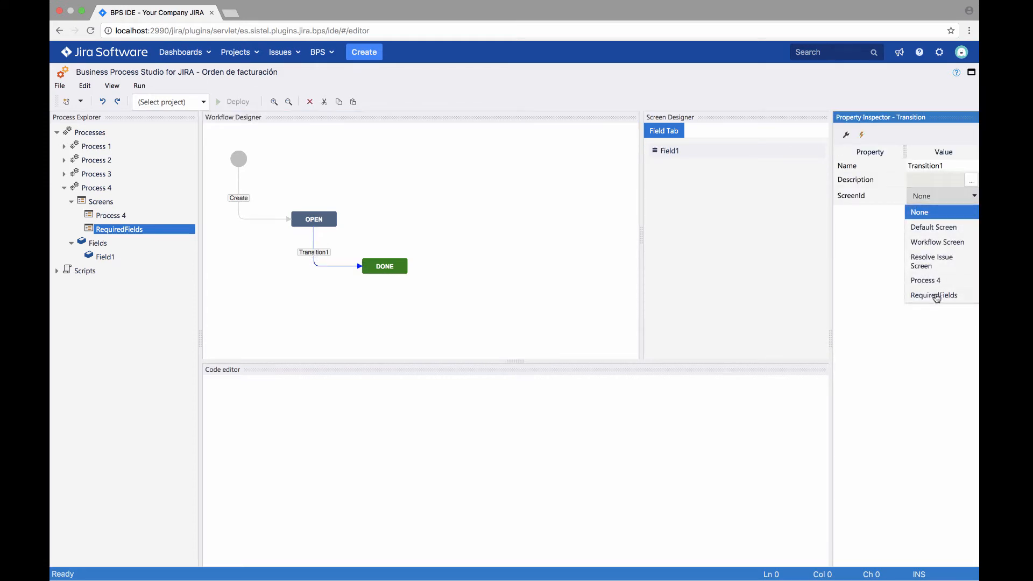
click(937, 296)
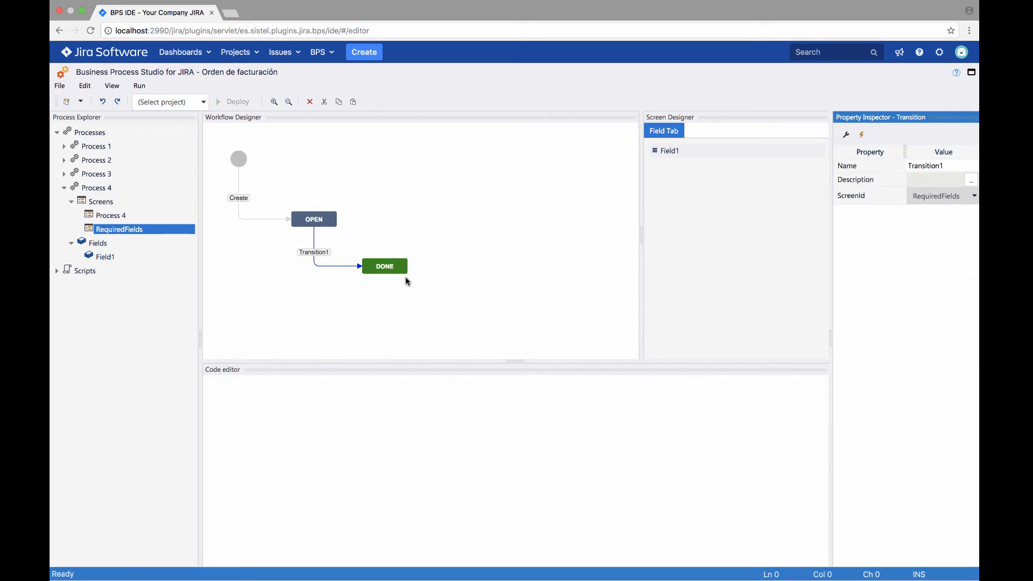
Review the screen assigned to the OPEN to DONE transition and the required settings of Field1 on that screen
click(314, 240)
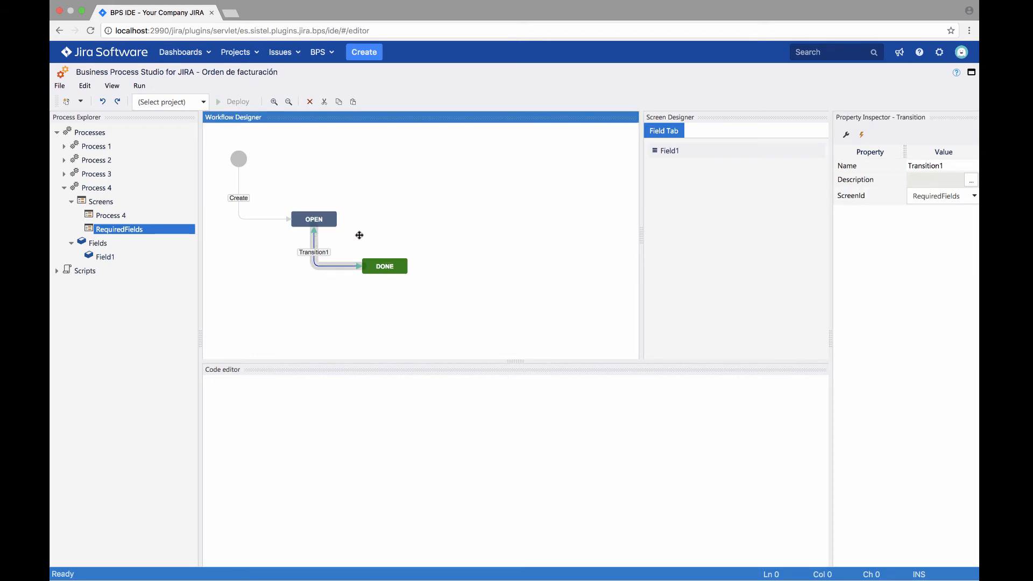
click(957, 199)
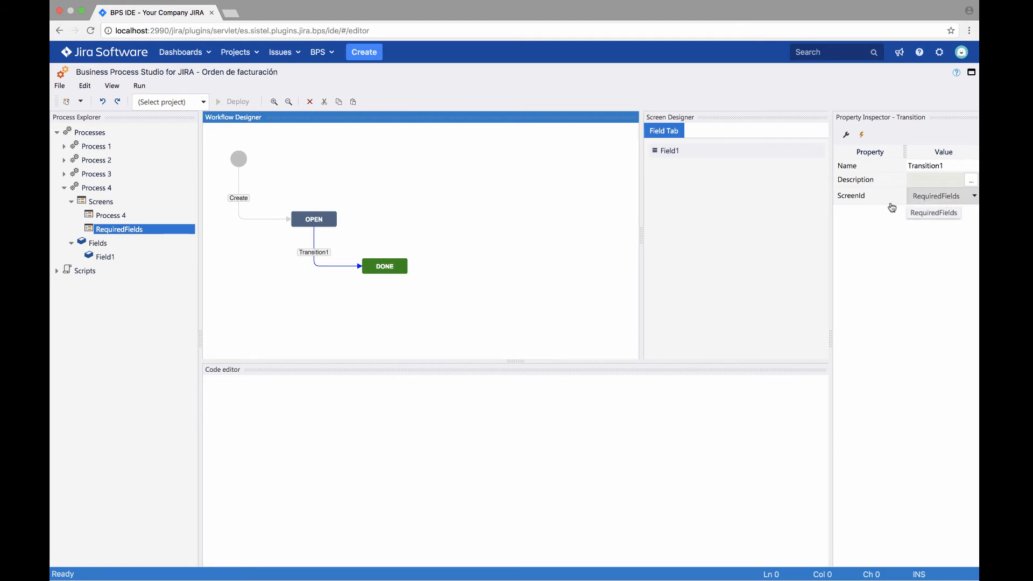
click(684, 151)
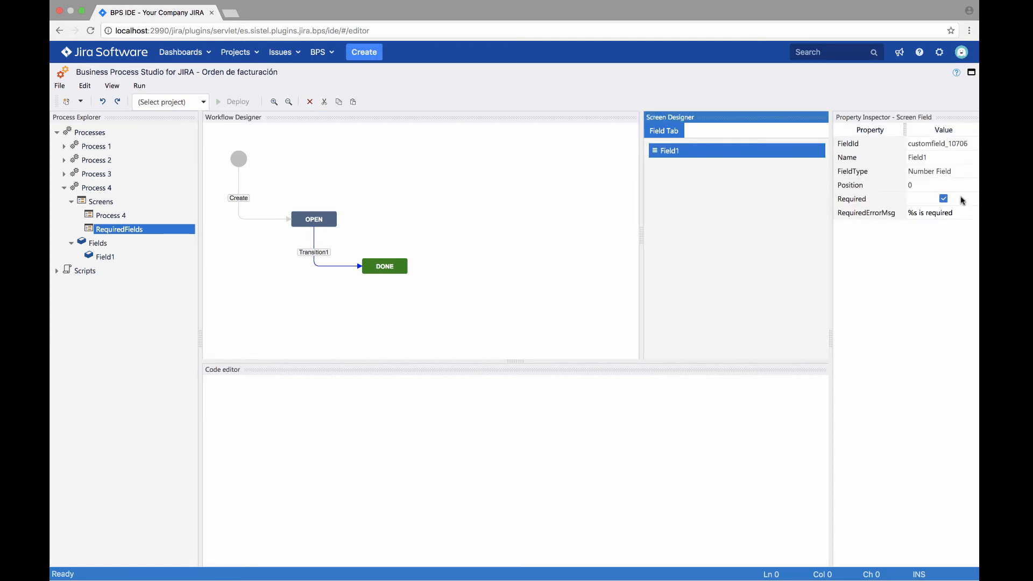